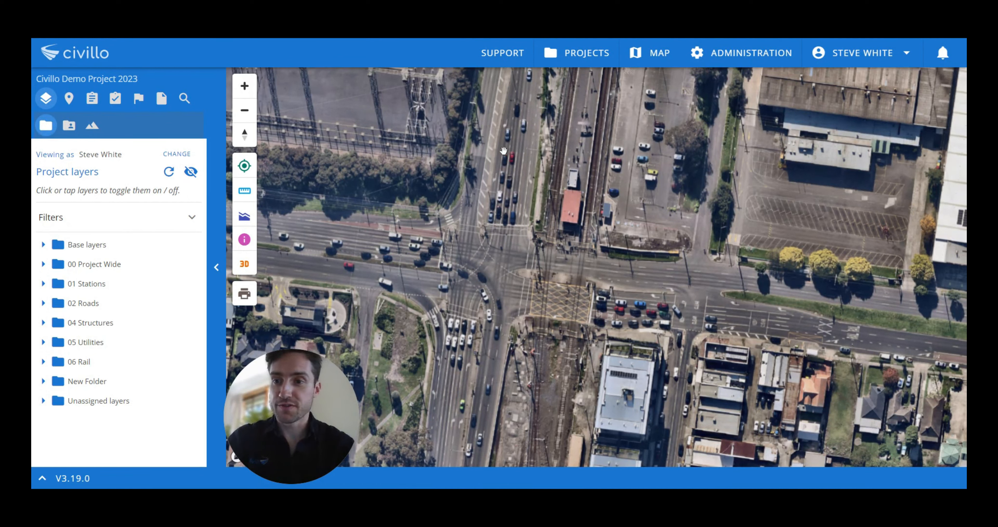
Display the shared Lay Down area markup on the map and zoom to its extents.
{"action": "left_click", "coordinate": [69, 99]}
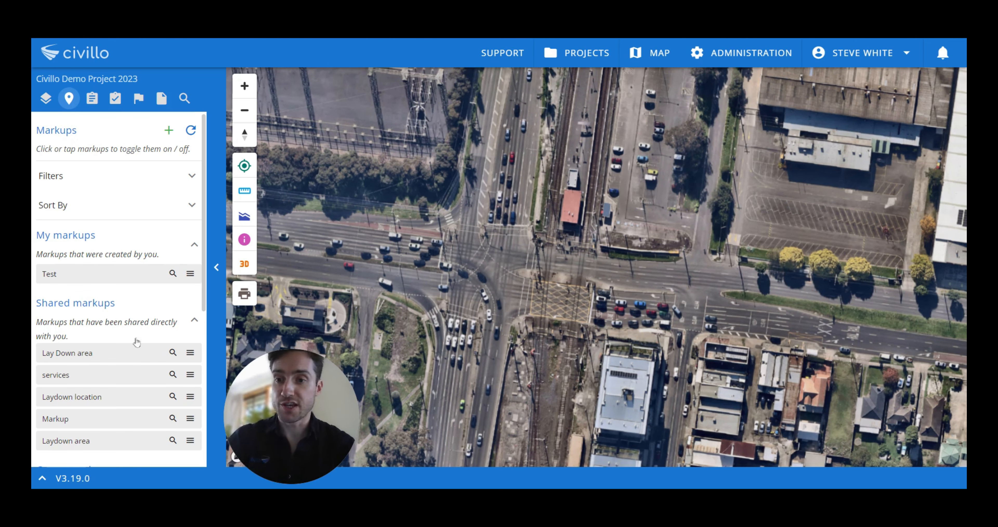
{"action": "left_click", "coordinate": [117, 359]}
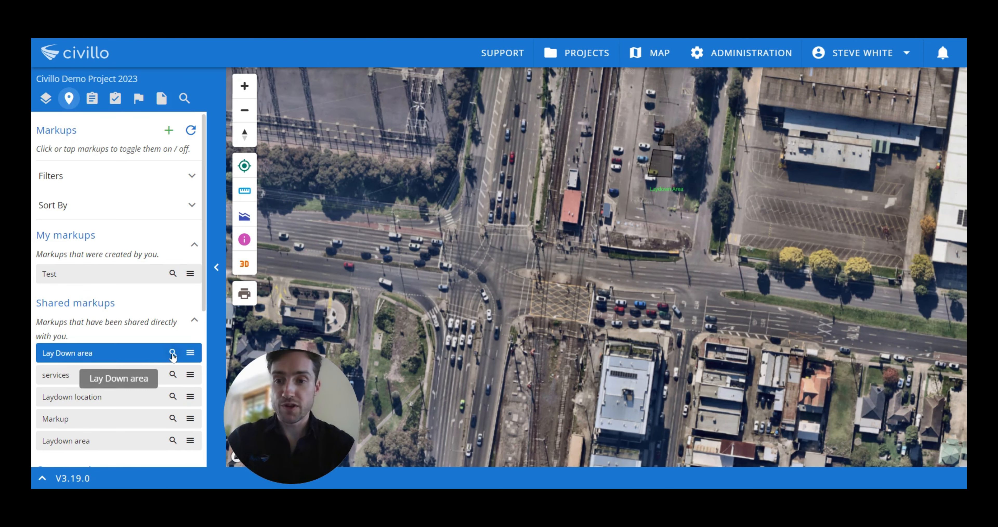
{"action": "left_click", "coordinate": [170, 355]}
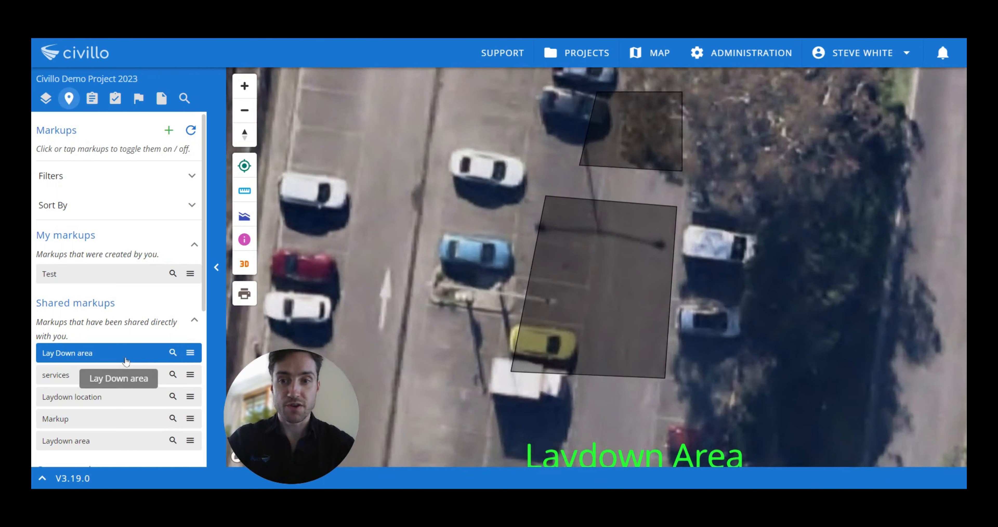
Review the Lay Down area markup's details and activity history, then return to the markups list and hide it from the map.
{"action": "left_click", "coordinate": [190, 353]}
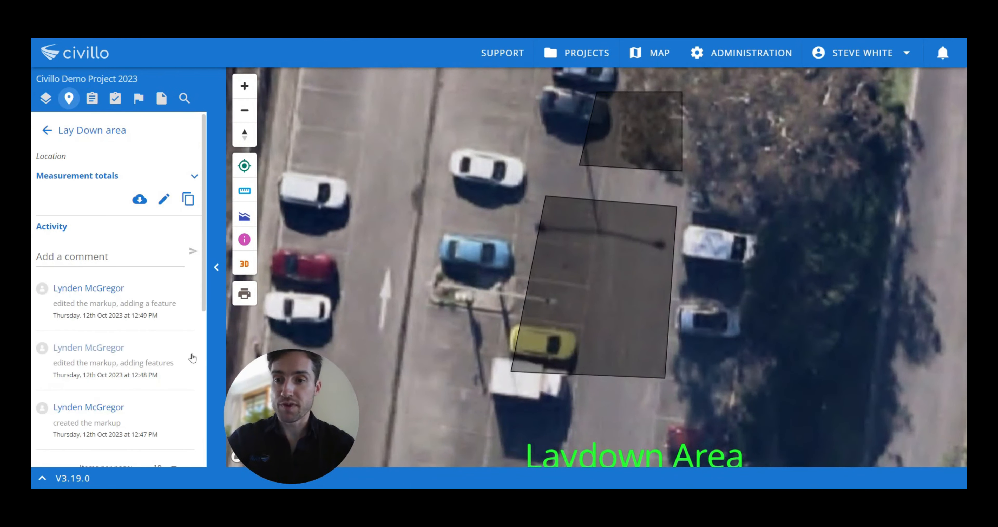
{"action": "scroll", "coordinate": [153, 338], "scroll_direction": "down", "scroll_amount": 2}
{"action": "scroll", "coordinate": [150, 346], "scroll_direction": "up", "scroll_amount": 2}
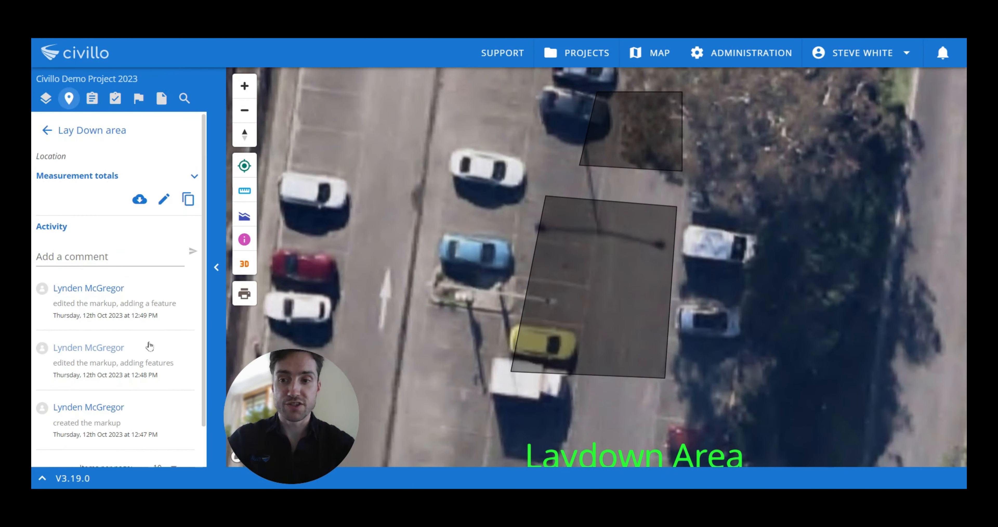
{"action": "scroll", "coordinate": [157, 319], "scroll_direction": "down", "scroll_amount": 2}
{"action": "scroll", "coordinate": [159, 324], "scroll_direction": "up", "scroll_amount": 2}
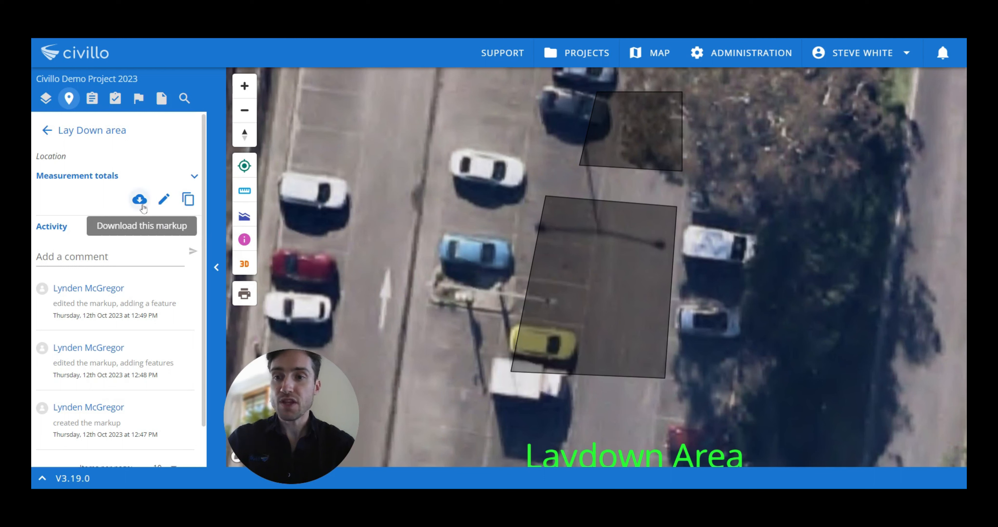
{"action": "left_click", "coordinate": [47, 131]}
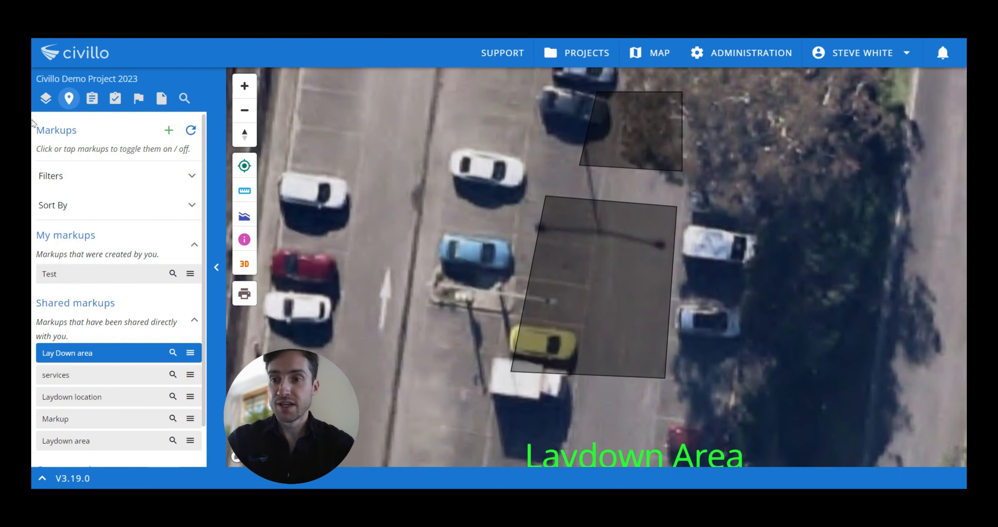
{"action": "left_click", "coordinate": [135, 354]}
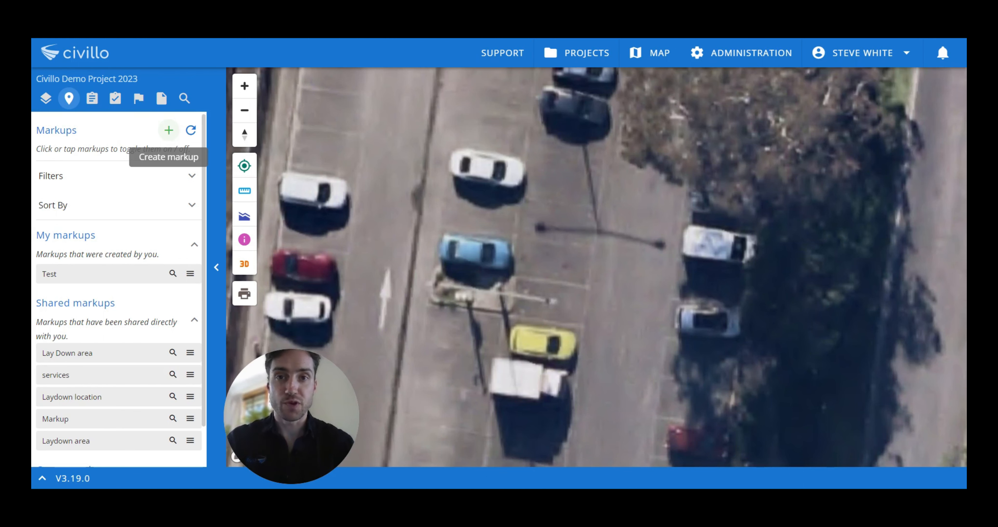
Create a new markup named "Traffic Staging Plans" with the description "Test".
{"action": "left_click", "coordinate": [168, 130]}
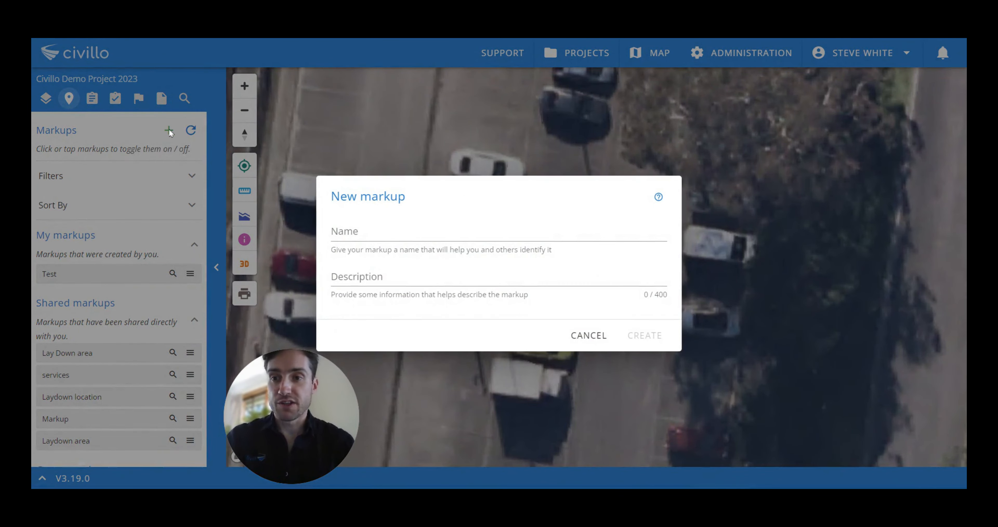
{"action": "left_click", "coordinate": [385, 223]}
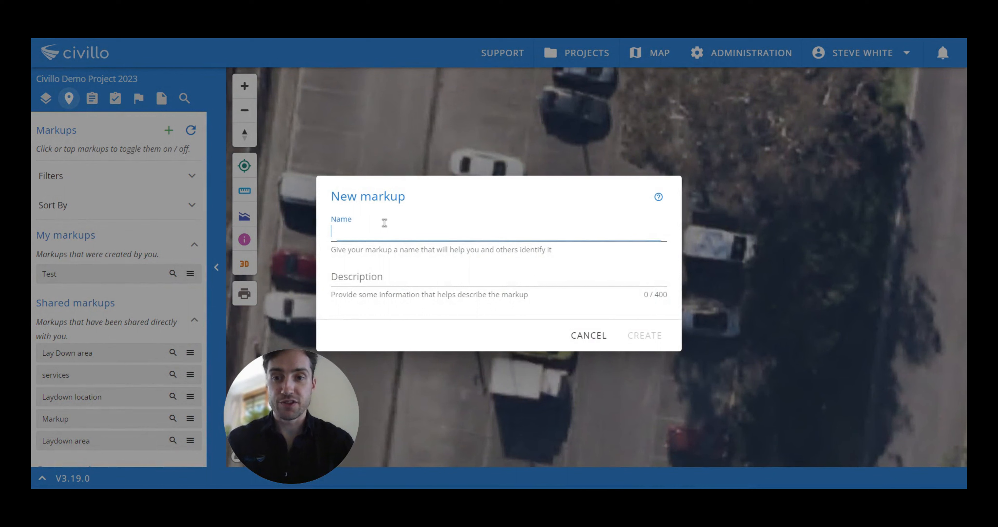
{"action": "type", "text": "Traffic S"}
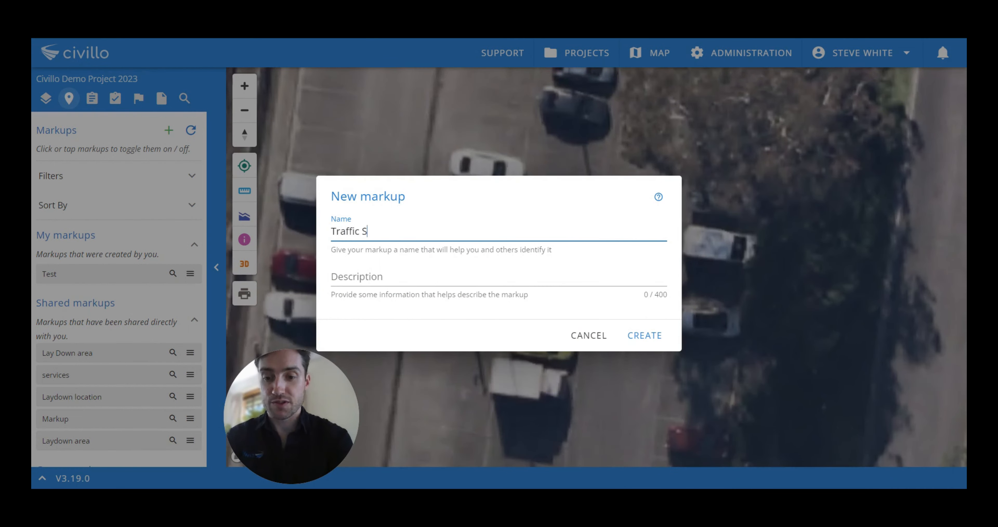
{"action": "type", "text": "taging Plans"}
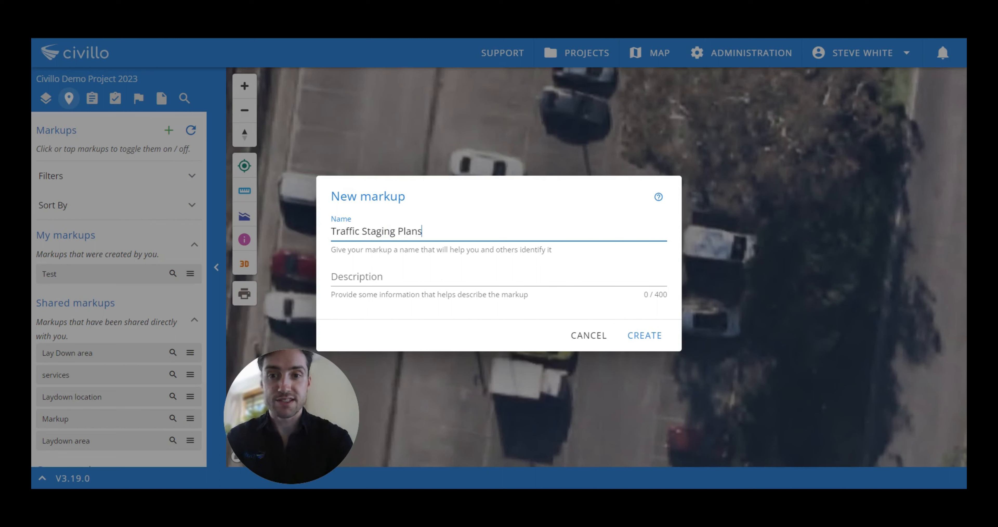
{"action": "left_click", "coordinate": [374, 276]}
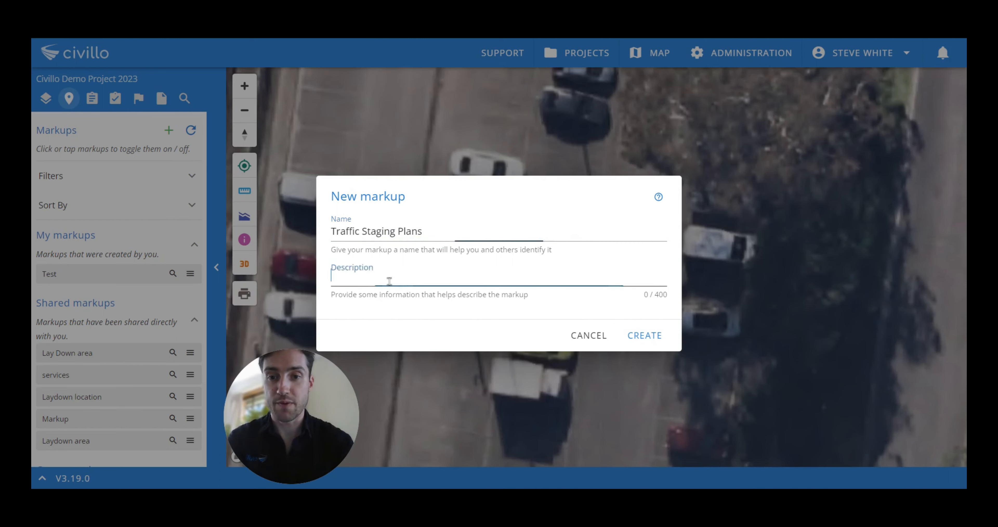
{"action": "type", "text": "Test"}
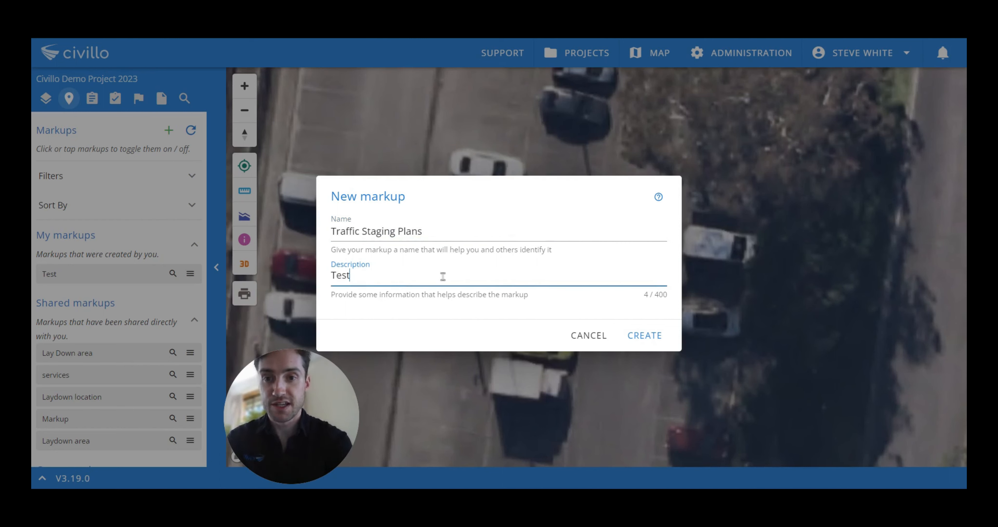
{"action": "left_click", "coordinate": [644, 335]}
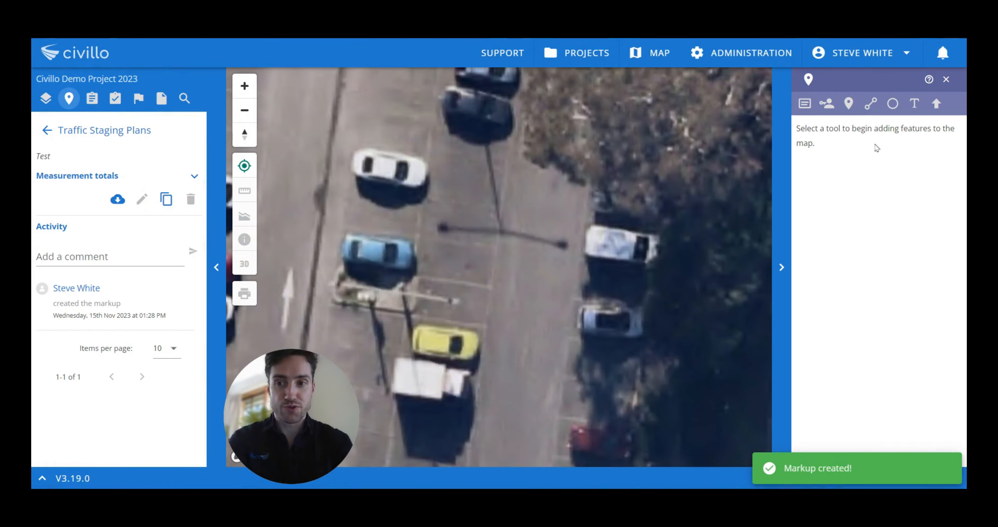
Add the tag "traffic" to the details of the Traffic Staging Plans markup.
{"action": "scroll", "coordinate": [418, 169], "scroll_direction": "down", "scroll_amount": 5}
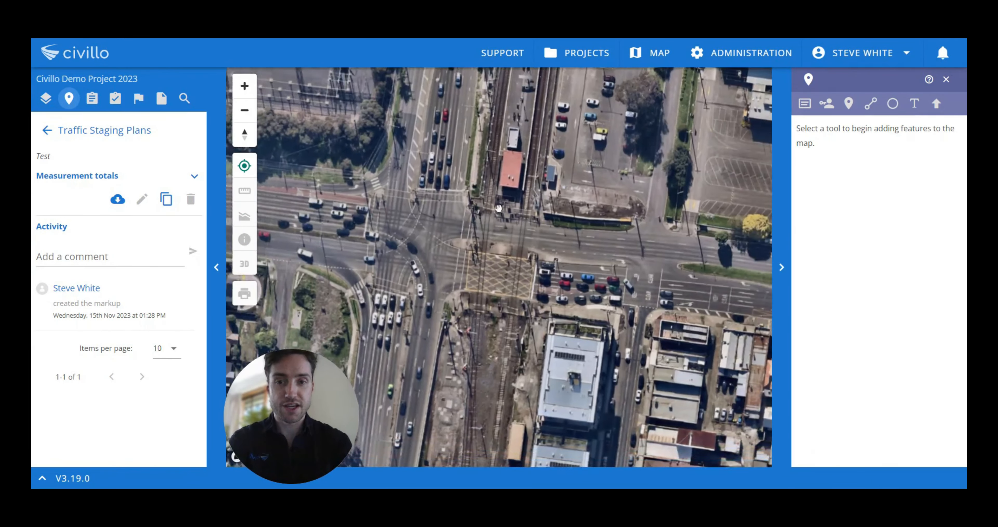
{"action": "scroll", "coordinate": [467, 229], "scroll_direction": "up", "scroll_amount": 3}
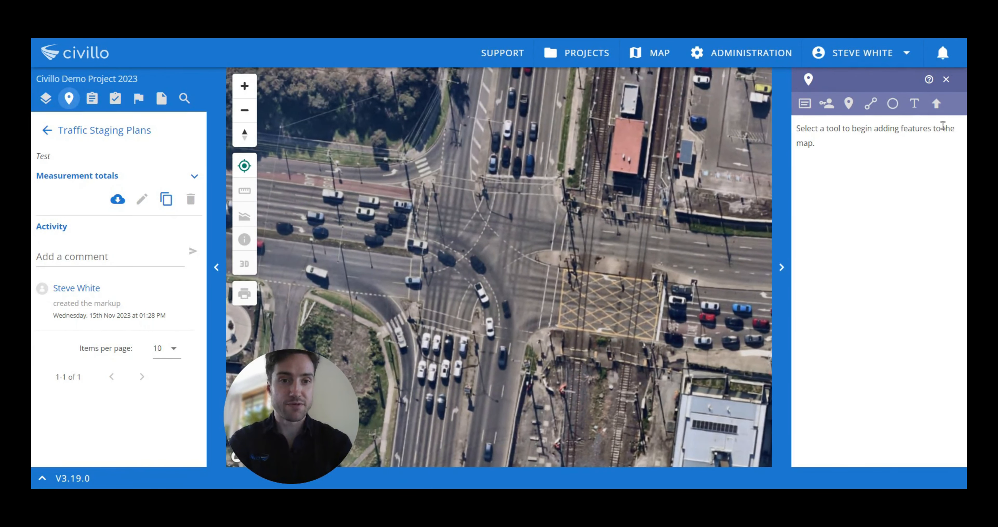
{"action": "left_click", "coordinate": [801, 110]}
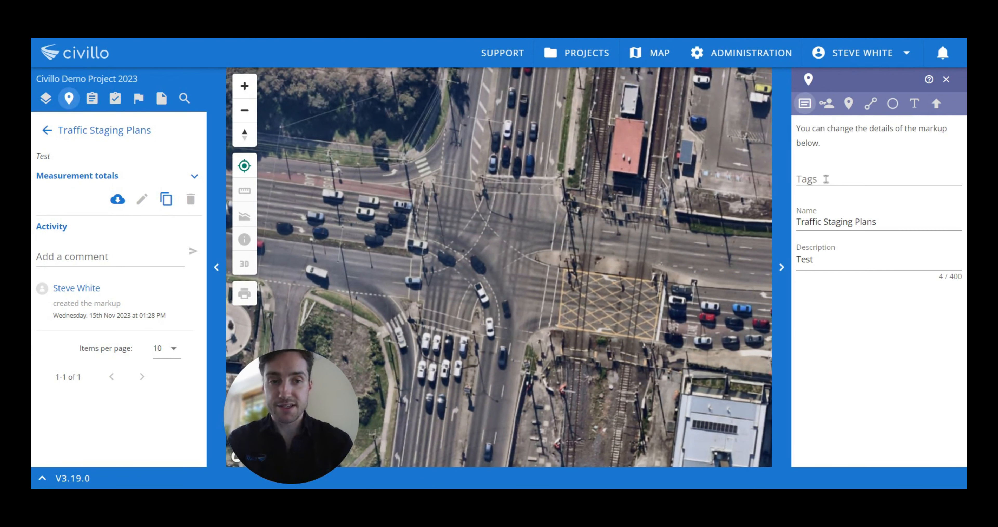
{"action": "left_click", "coordinate": [829, 180]}
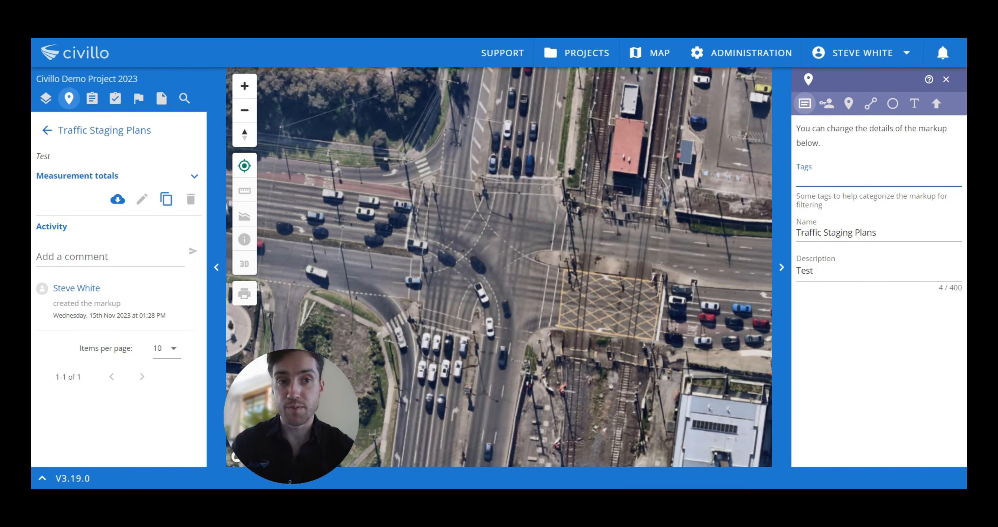
{"action": "type", "text": "traffic"}
{"action": "key", "text": "Return"}
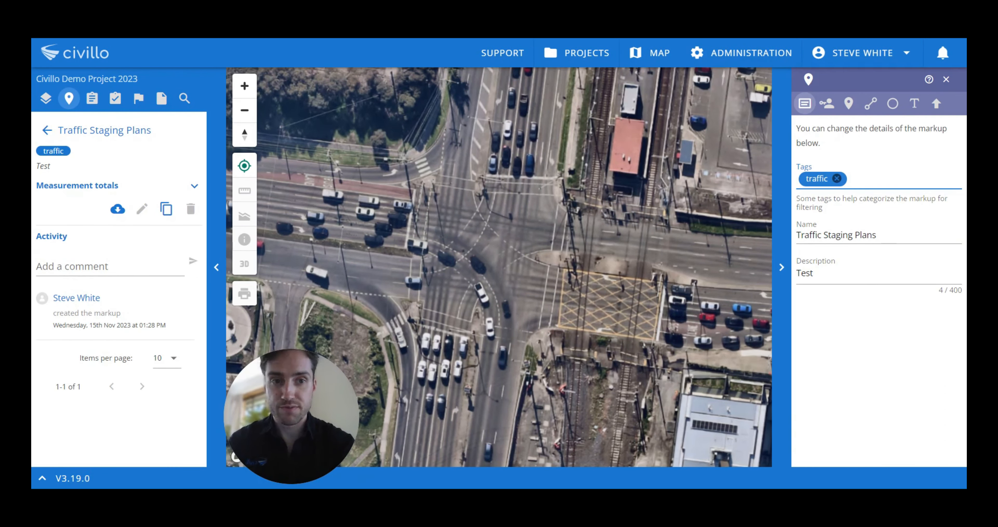
Share the Traffic Staging Plans markup with the Site Engineer group, granting permission to view and edit the markup.
{"action": "left_click", "coordinate": [827, 103]}
{"action": "mouse_move", "coordinate": [455, 256]}
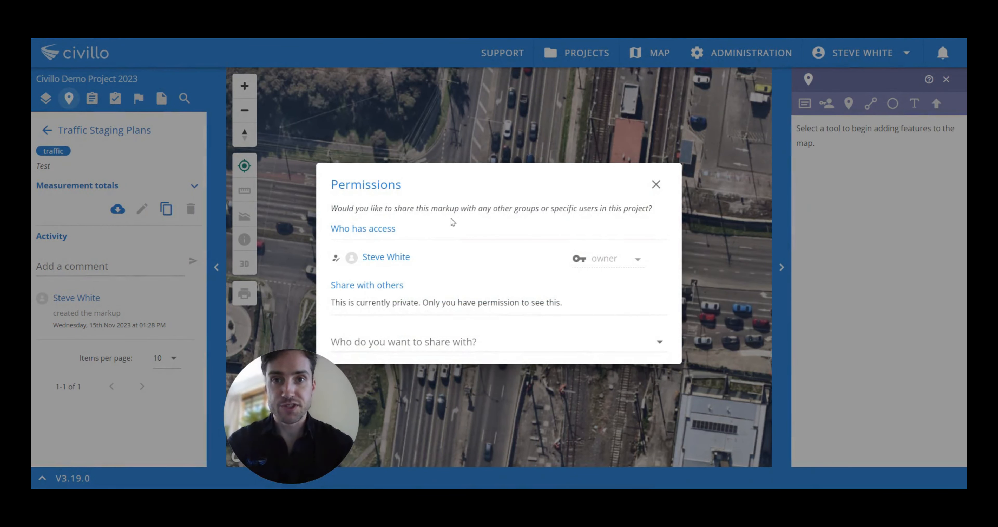
{"action": "left_click", "coordinate": [474, 342]}
{"action": "scroll", "coordinate": [456, 224], "scroll_direction": "down", "scroll_amount": 5}
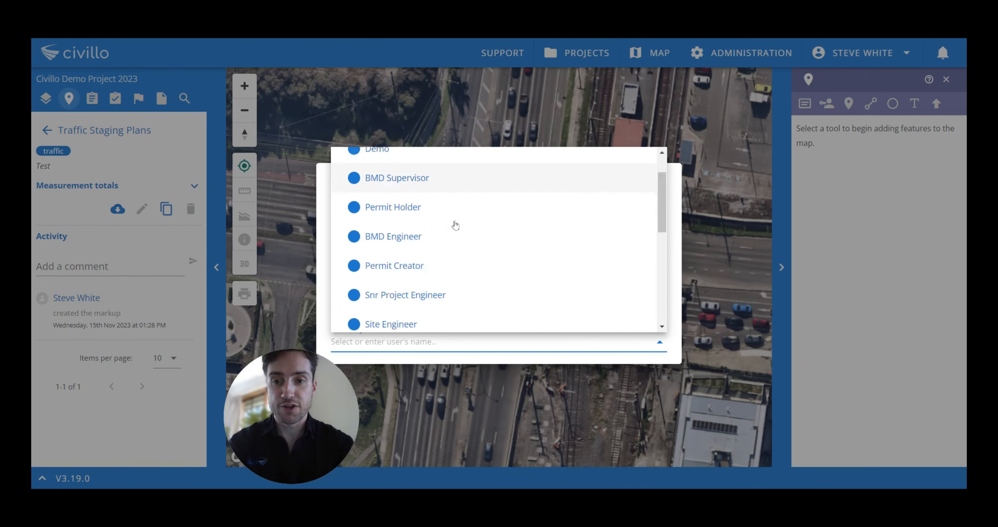
{"action": "scroll", "coordinate": [455, 225], "scroll_direction": "up", "scroll_amount": 2}
{"action": "scroll", "coordinate": [443, 251], "scroll_direction": "down", "scroll_amount": 4}
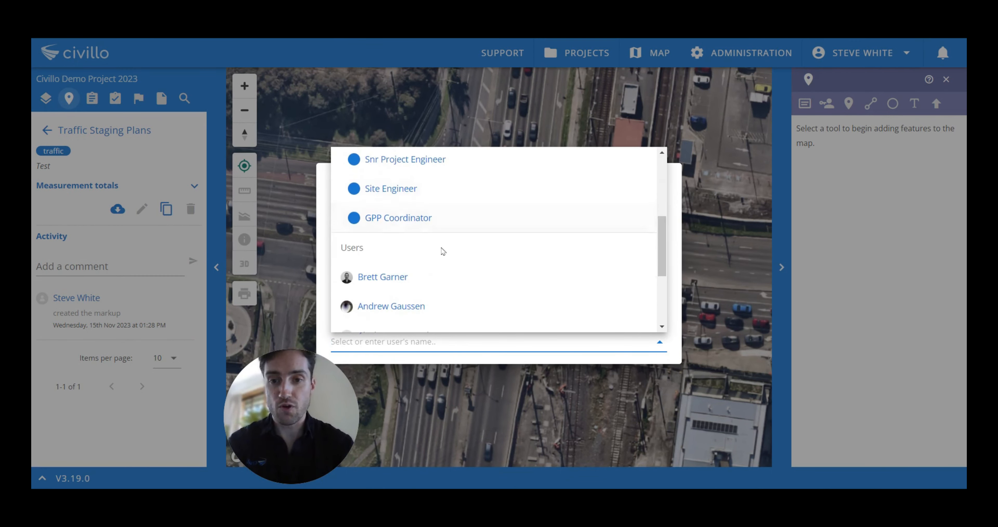
{"action": "scroll", "coordinate": [468, 247], "scroll_direction": "up", "scroll_amount": 2}
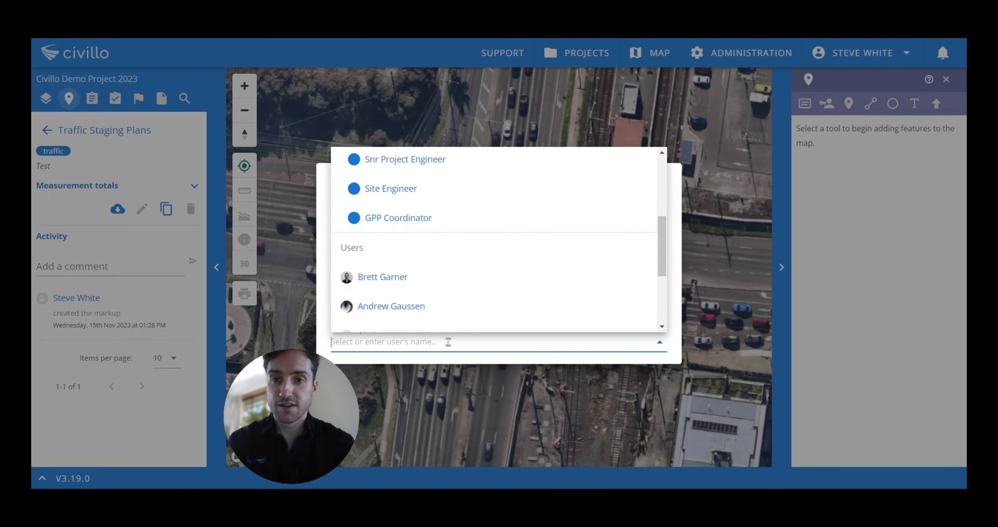
{"action": "left_click", "coordinate": [414, 198]}
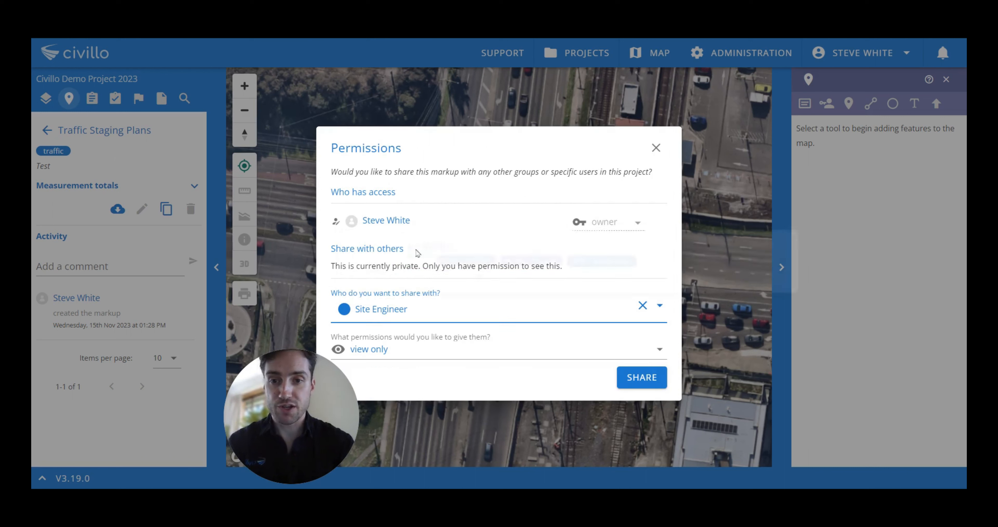
{"action": "left_click", "coordinate": [424, 350]}
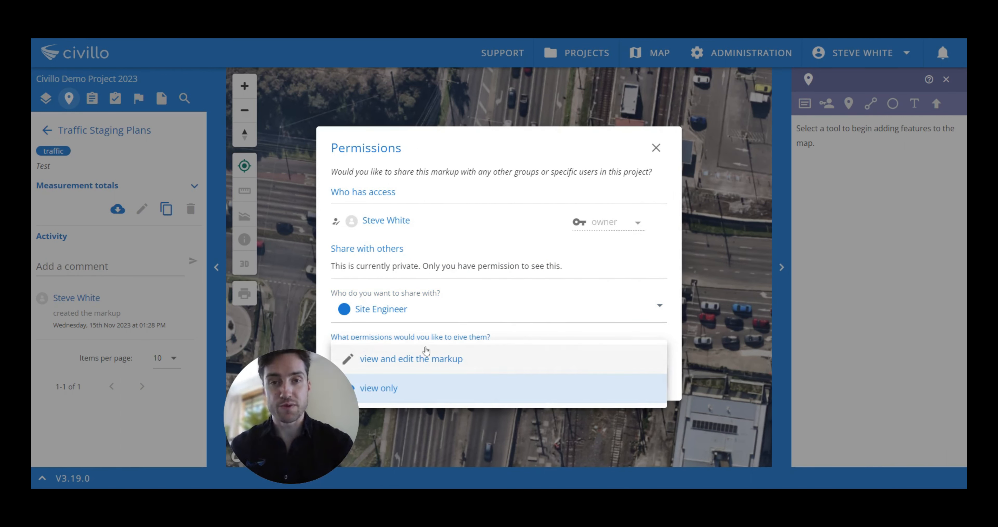
{"action": "left_click", "coordinate": [444, 363]}
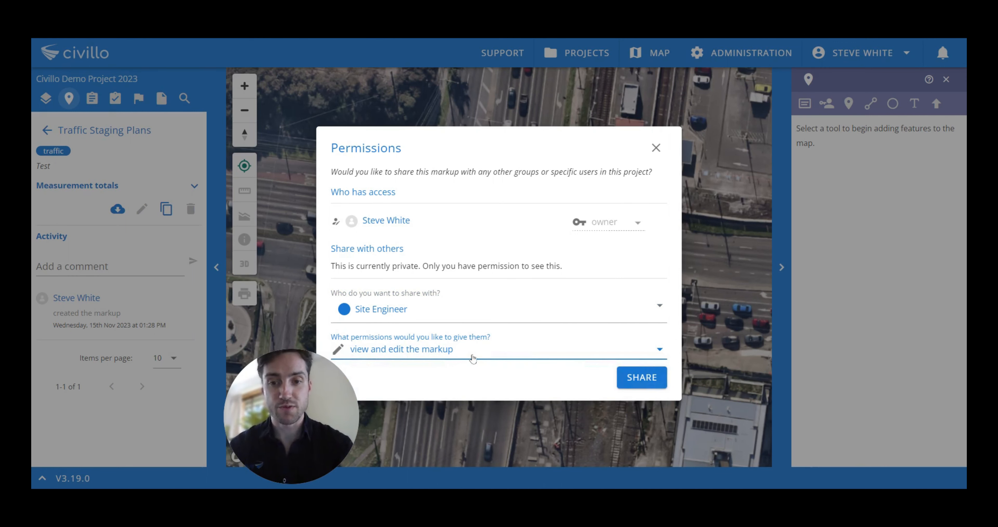
{"action": "left_click", "coordinate": [642, 378]}
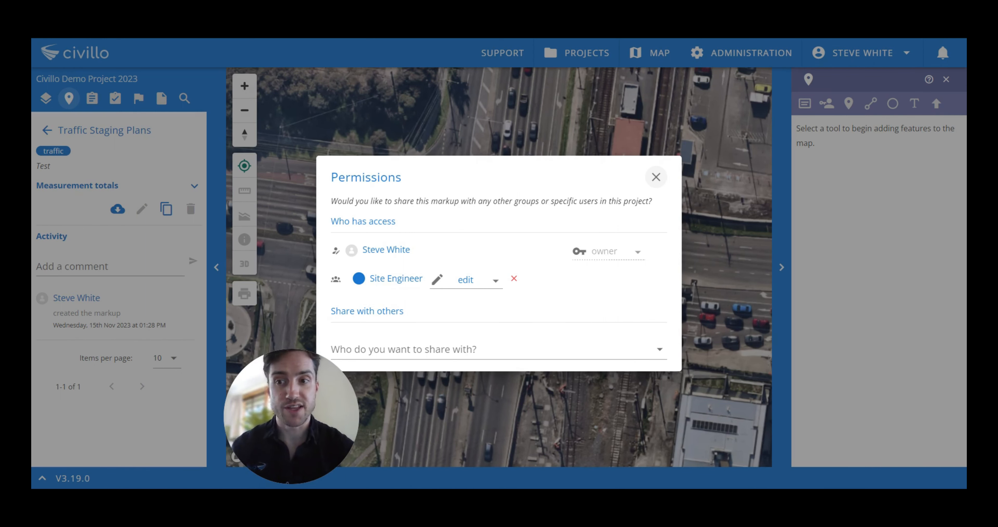
{"action": "left_click", "coordinate": [656, 177]}
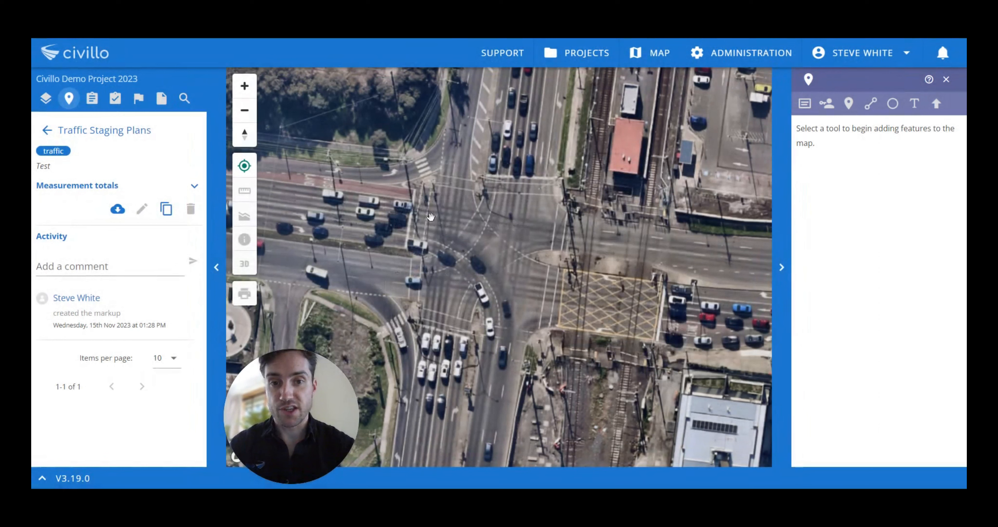
Post the comment "markup for traffic staging for next week" in the markup's activity.
{"action": "left_click", "coordinate": [92, 271]}
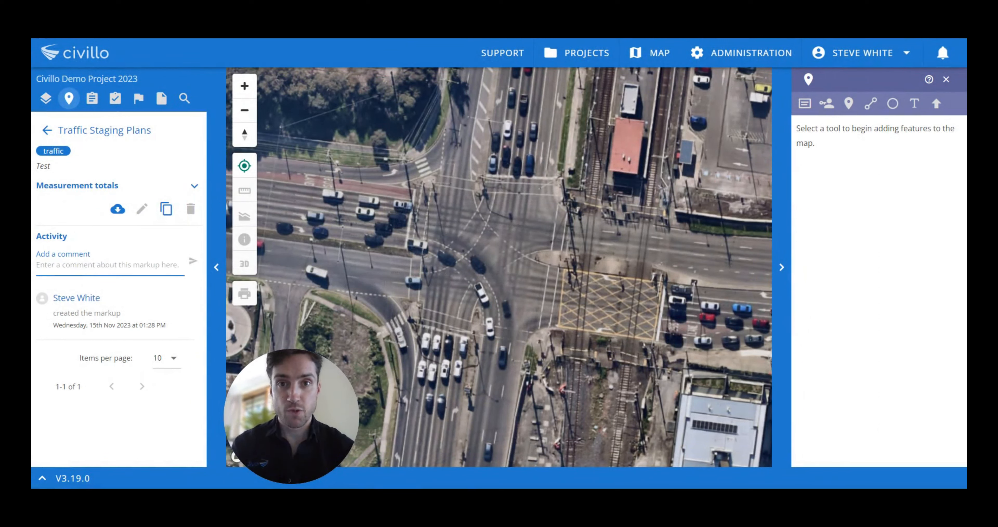
{"action": "type", "text": "markup for traffic staging for next week"}
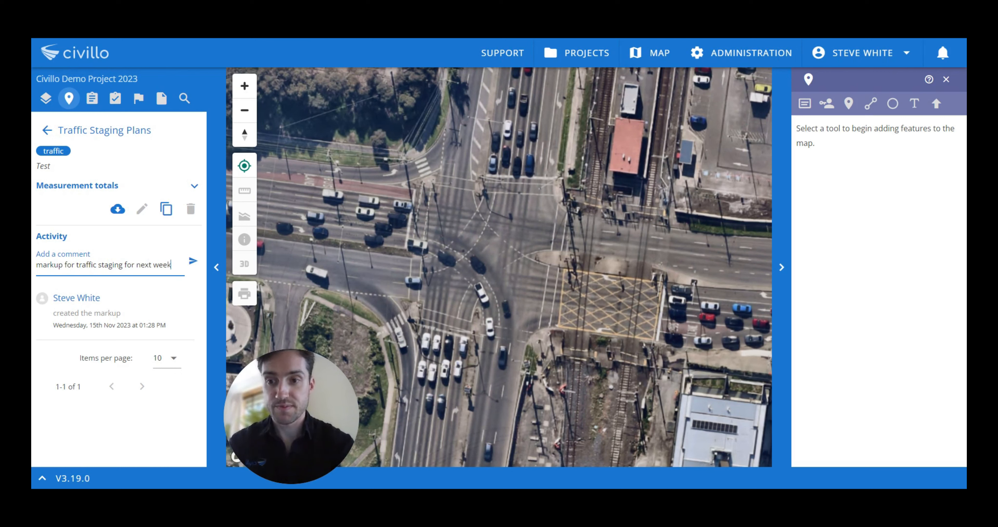
{"action": "key", "text": "Return"}
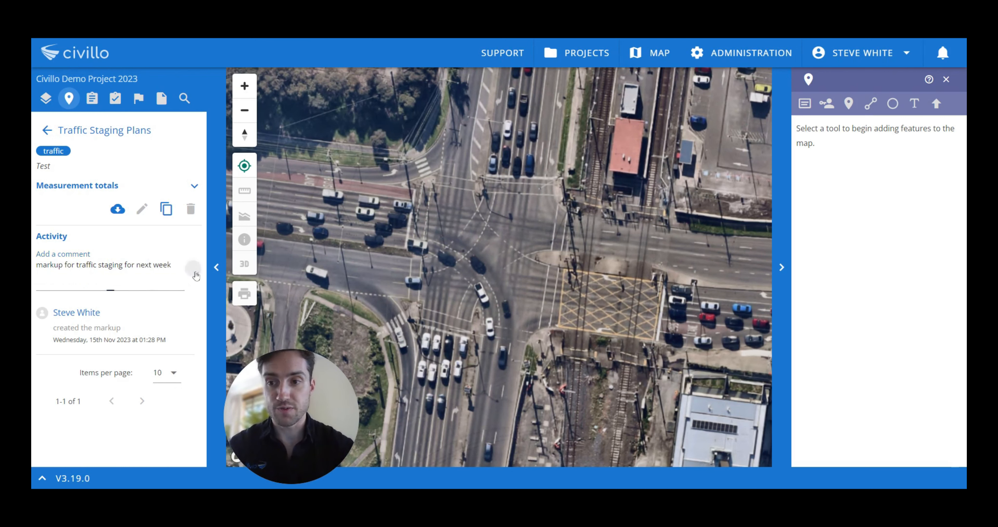
{"action": "left_click", "coordinate": [192, 267]}
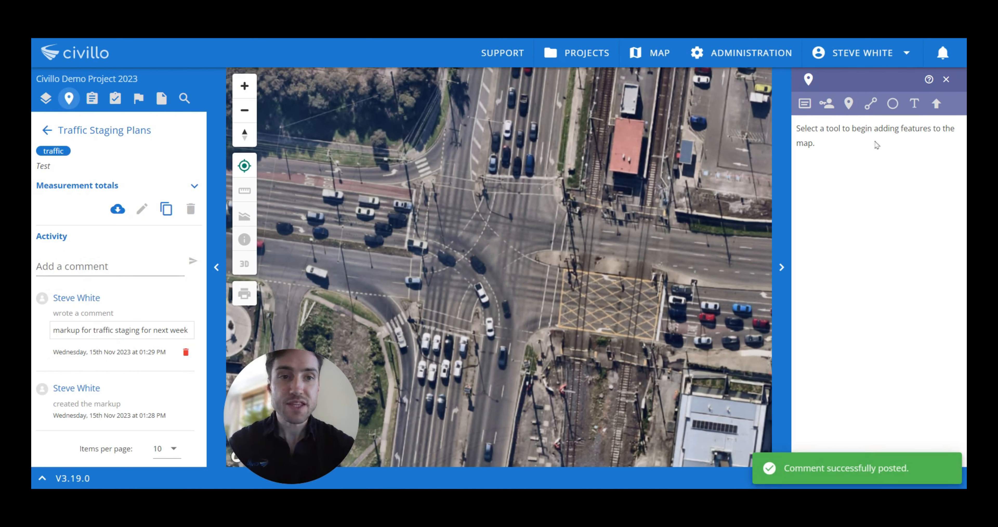
Place a point marker on the roadside at the northwest corner of the intersection.
{"action": "left_click", "coordinate": [849, 105]}
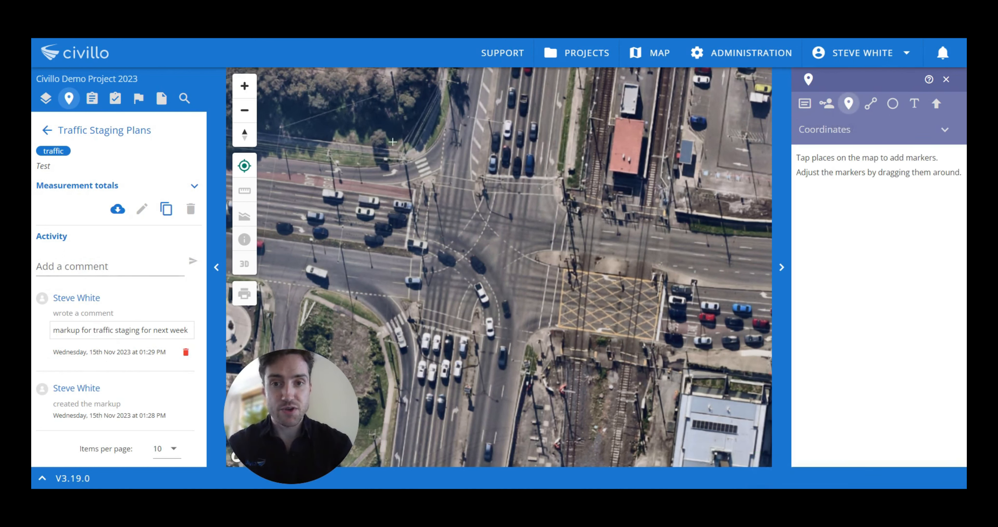
{"action": "left_click", "coordinate": [412, 162]}
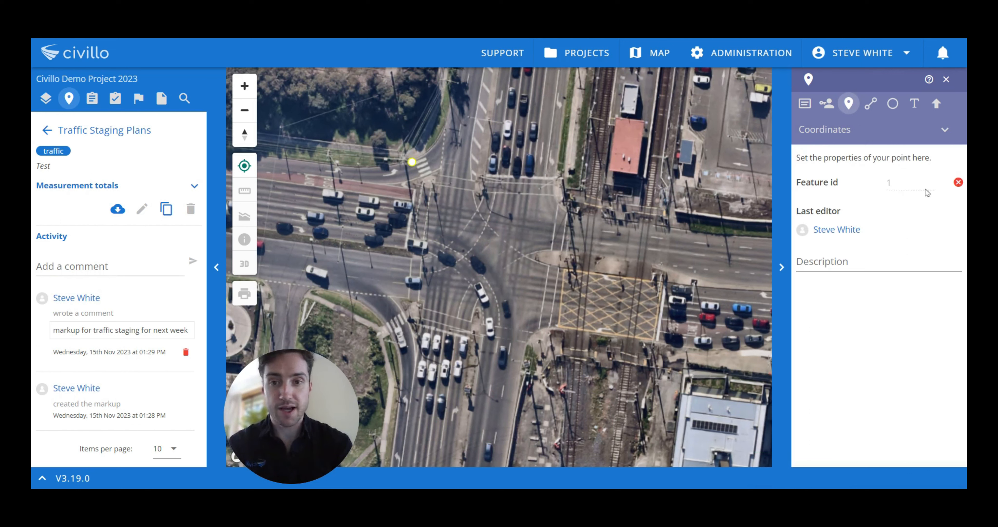
Remove the point marker and trace a closed polygon around the whole intersection, with an area of about 4008 m².
{"action": "left_click", "coordinate": [958, 183]}
{"action": "left_click", "coordinate": [872, 104]}
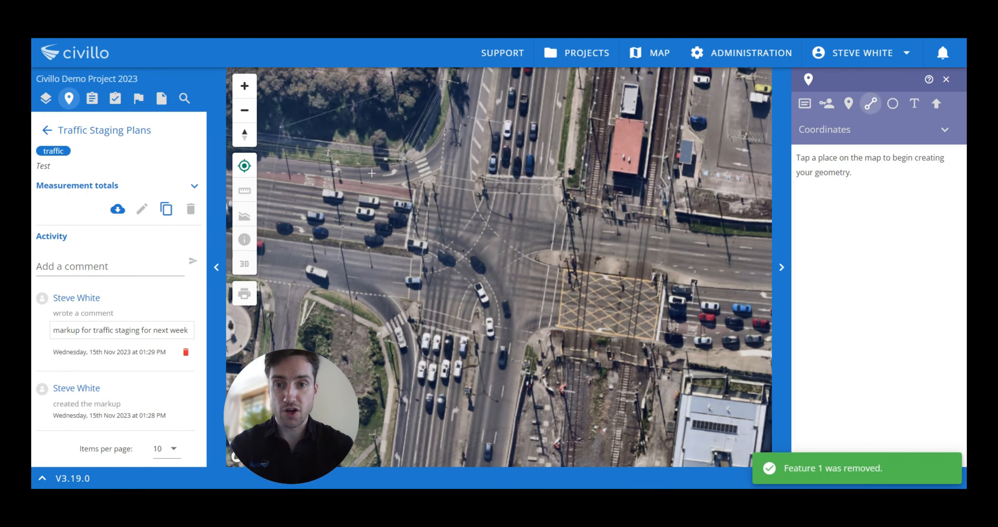
{"action": "left_click", "coordinate": [360, 168]}
{"action": "double_click", "coordinate": [336, 293]}
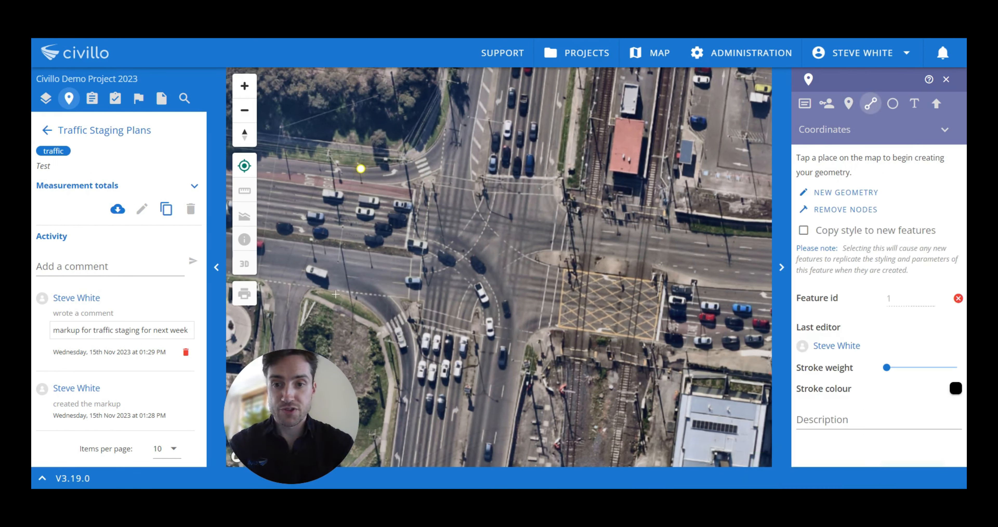
{"action": "left_click", "coordinate": [396, 337]}
{"action": "left_click", "coordinate": [395, 395]}
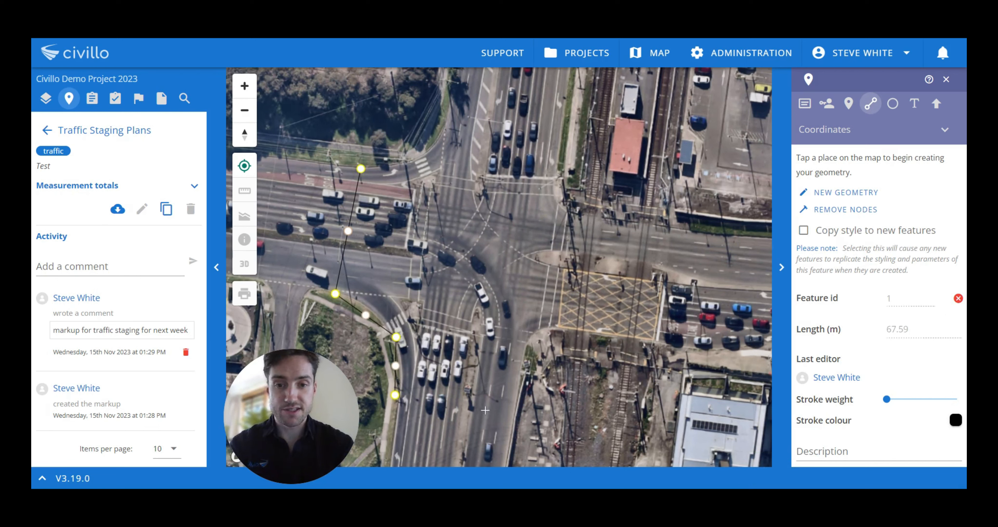
{"action": "left_click", "coordinate": [515, 430]}
{"action": "left_click", "coordinate": [527, 341]}
{"action": "left_click", "coordinate": [555, 327]}
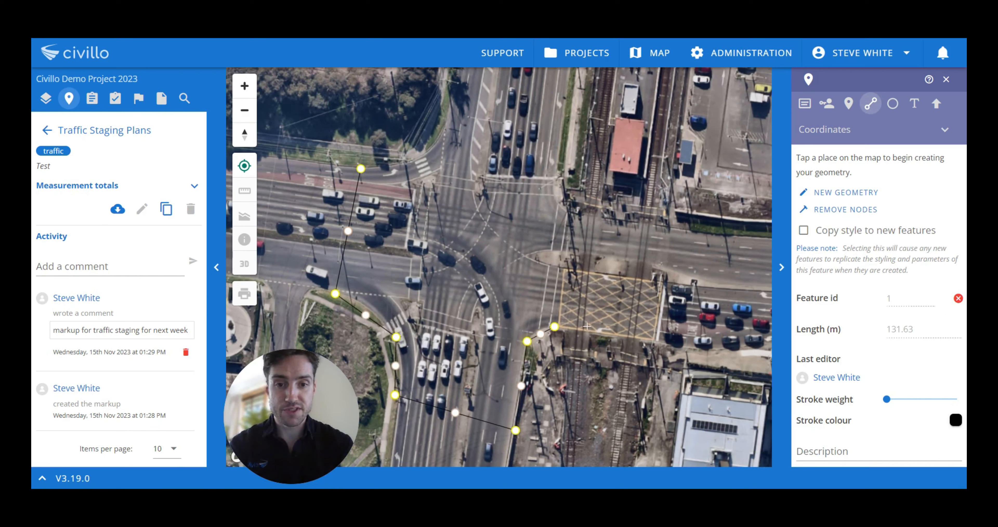
{"action": "left_click", "coordinate": [621, 336]}
{"action": "left_click", "coordinate": [633, 221]}
{"action": "left_click", "coordinate": [565, 208]}
{"action": "left_click", "coordinate": [558, 182]}
{"action": "left_click", "coordinate": [564, 123]}
{"action": "left_click", "coordinate": [447, 115]}
{"action": "left_click", "coordinate": [434, 143]}
{"action": "left_click", "coordinate": [412, 158]}
{"action": "left_click", "coordinate": [361, 169]}
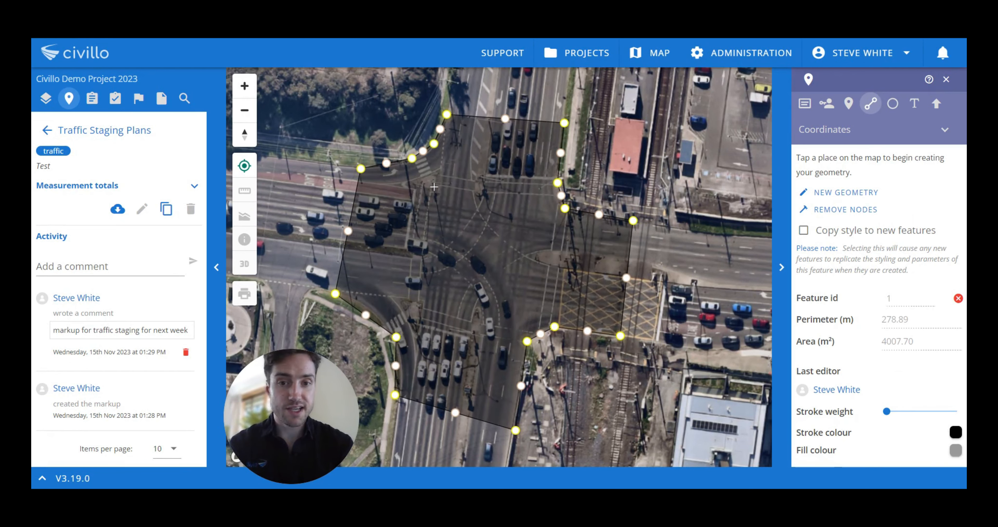
Thicken the intersection polygon's outline and set its fill colour to yellow #FFF200.
{"action": "scroll", "coordinate": [860, 245], "scroll_direction": "down", "scroll_amount": 1}
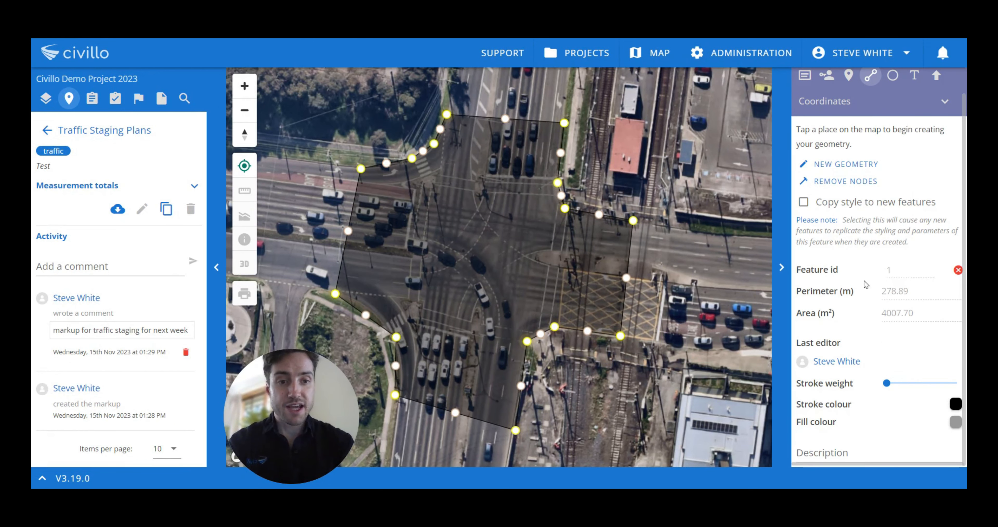
{"action": "mouse_move", "coordinate": [876, 371]}
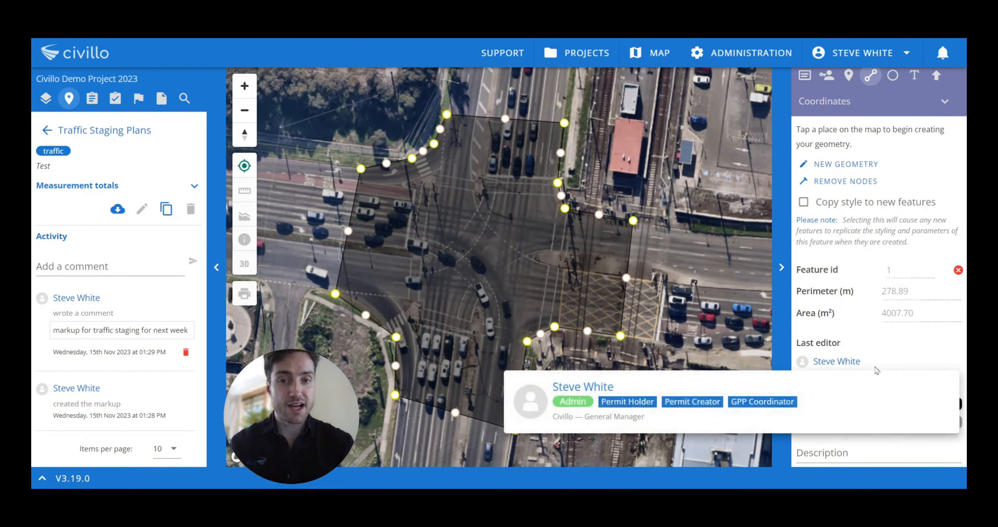
{"action": "left_click", "coordinate": [922, 386]}
{"action": "type", "text": "3"}
{"action": "scroll", "coordinate": [685, 295], "scroll_direction": "down", "scroll_amount": 1}
{"action": "left_click", "coordinate": [956, 403]}
{"action": "left_click", "coordinate": [831, 369]}
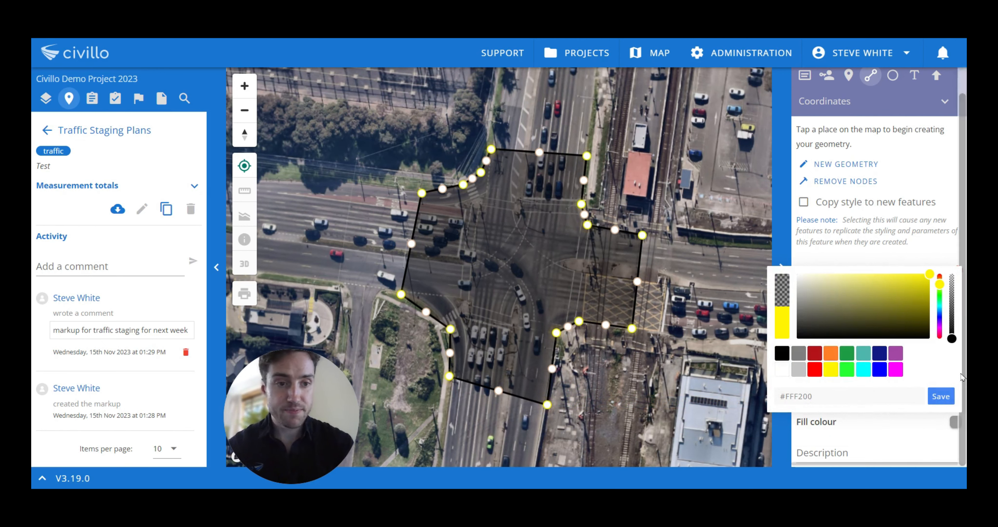
{"action": "left_click", "coordinate": [941, 396]}
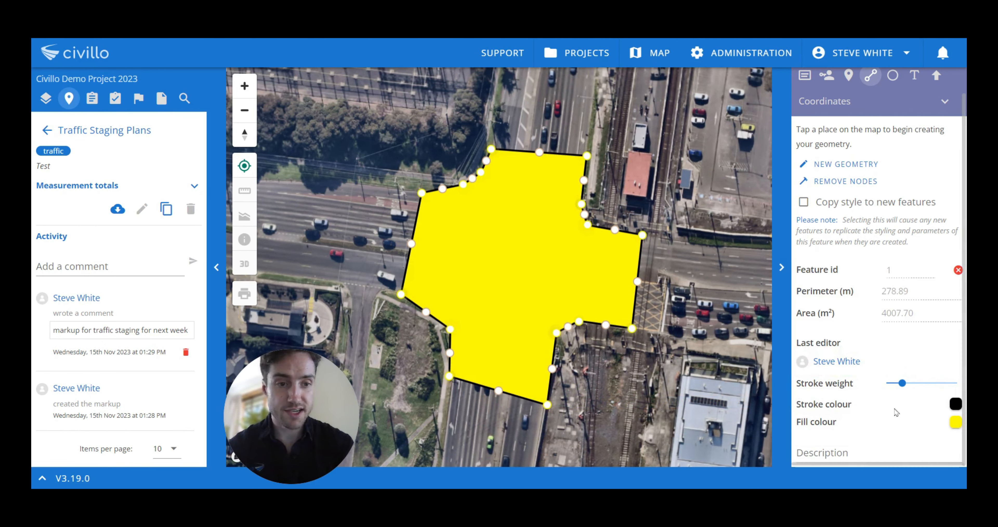
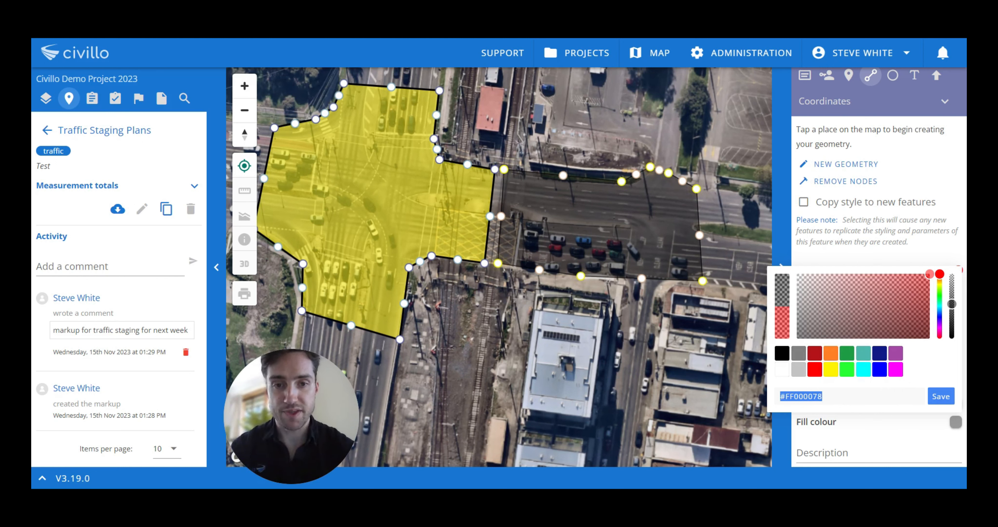
Apply the semi-transparent red fill #FF000078 to the polygon east of the intersection and describe it as "Stage 2".
{"action": "left_click", "coordinate": [941, 396]}
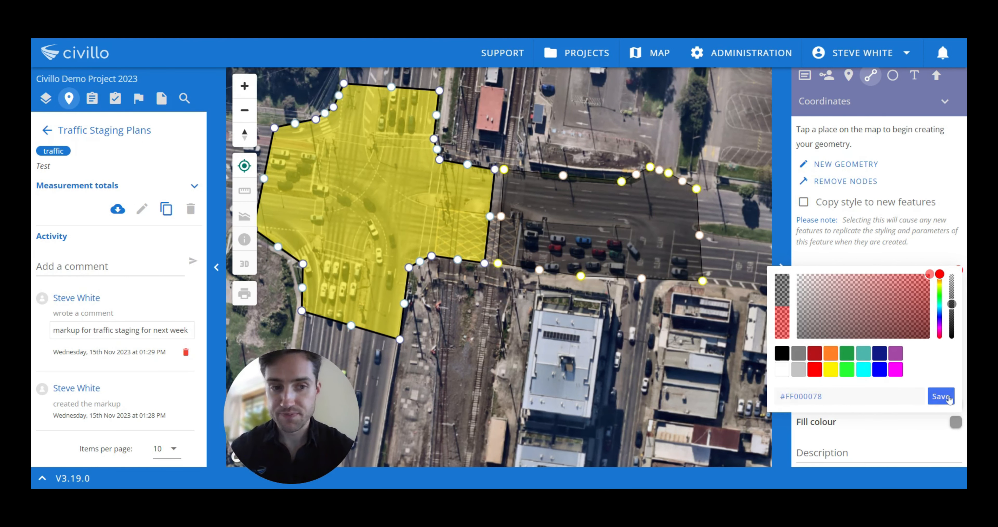
{"action": "left_click", "coordinate": [846, 446]}
{"action": "type", "text": "Stage 2"}
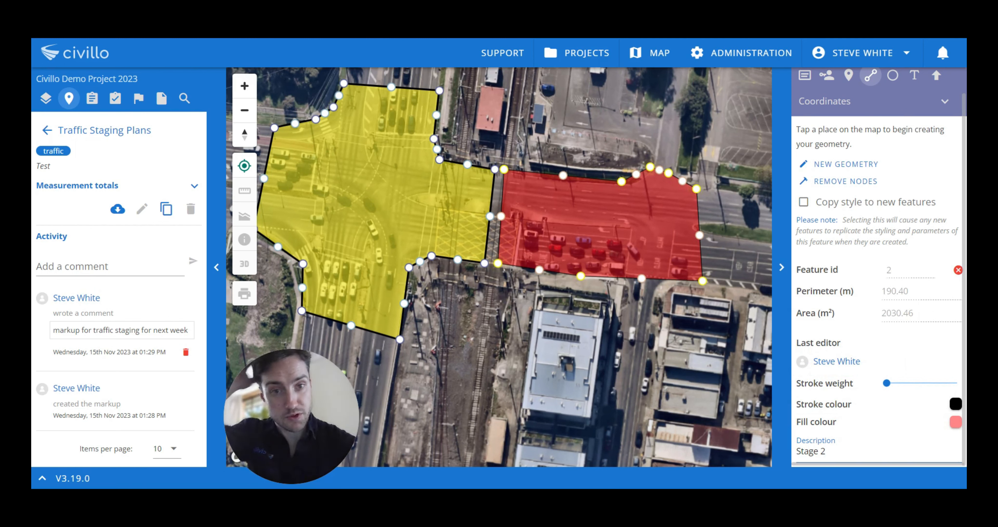
Try out a circle with an 11 m radius on the road east of the red polygon, and remove it.
{"action": "left_click", "coordinate": [893, 75]}
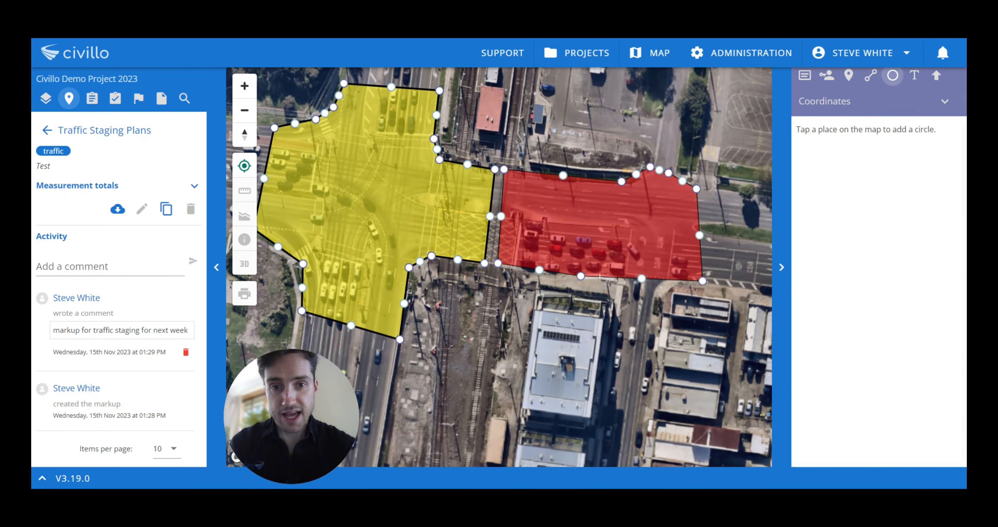
{"action": "scroll", "coordinate": [641, 266], "scroll_direction": "down", "scroll_amount": 1}
{"action": "left_click_drag", "start_coordinate": [723, 277], "coordinate": [678, 285]}
{"action": "left_click", "coordinate": [685, 258]}
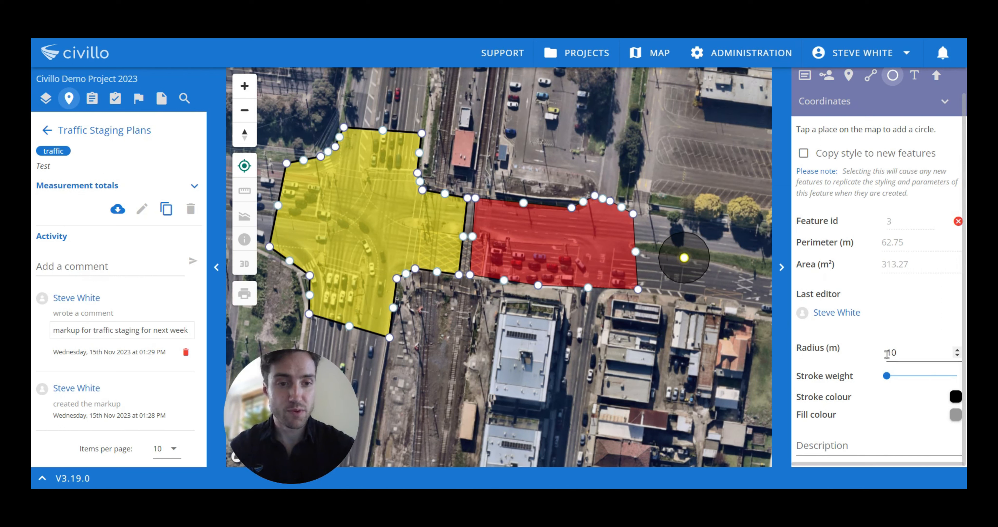
{"action": "double_click", "coordinate": [958, 356]}
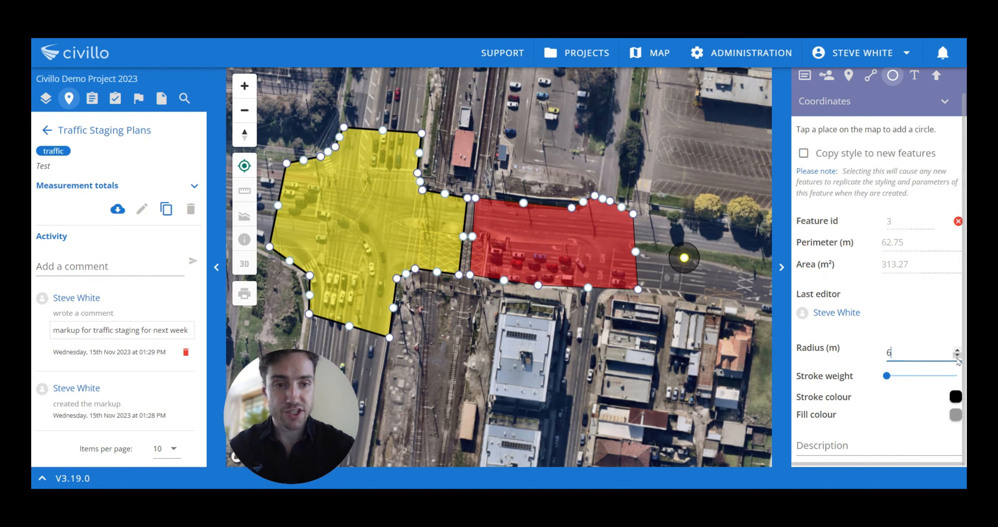
{"action": "left_click", "coordinate": [957, 351]}
{"action": "left_click", "coordinate": [957, 351]}
{"action": "left_click", "coordinate": [957, 351]}
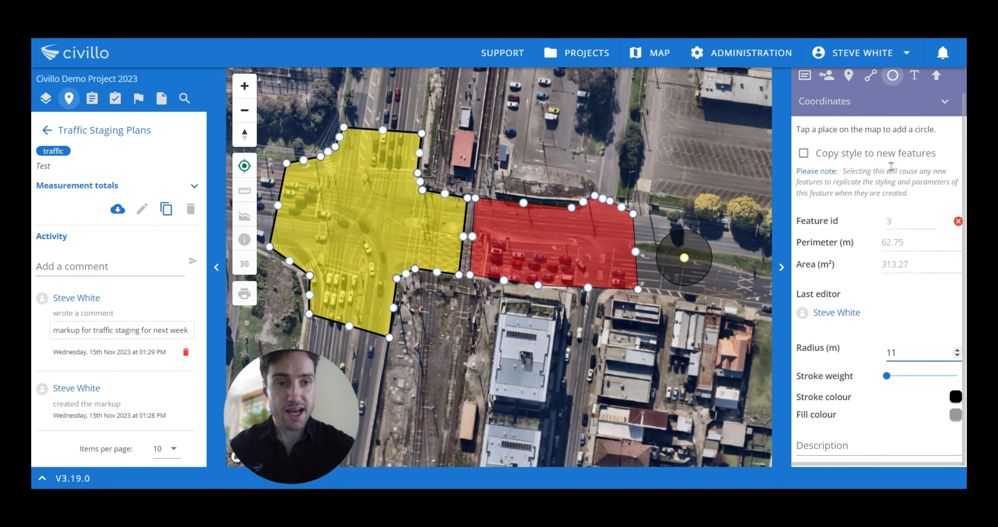
{"action": "left_click", "coordinate": [959, 222]}
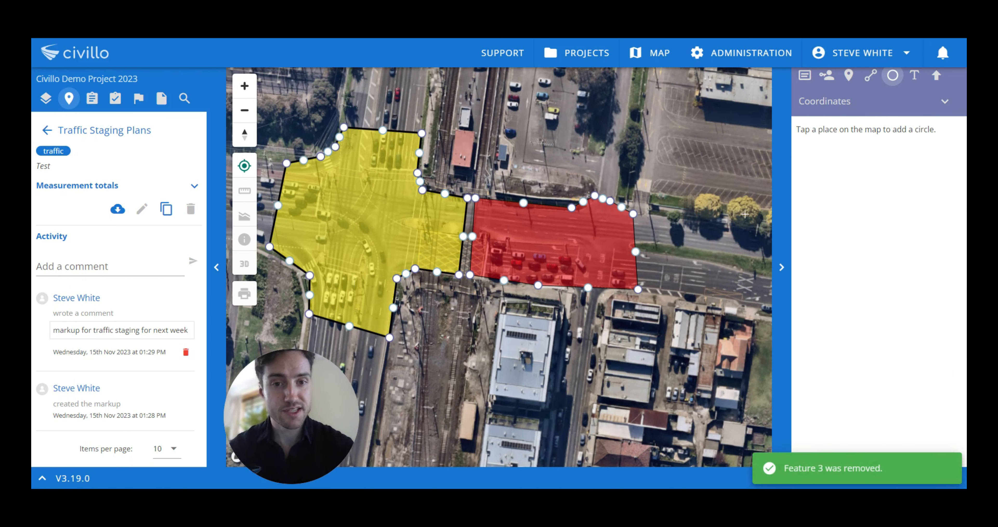
Add the text label "Stage 1" inside the yellow polygon and shift it towards the polygon's centre.
{"action": "left_click_drag", "start_coordinate": [696, 214], "coordinate": [730, 208]}
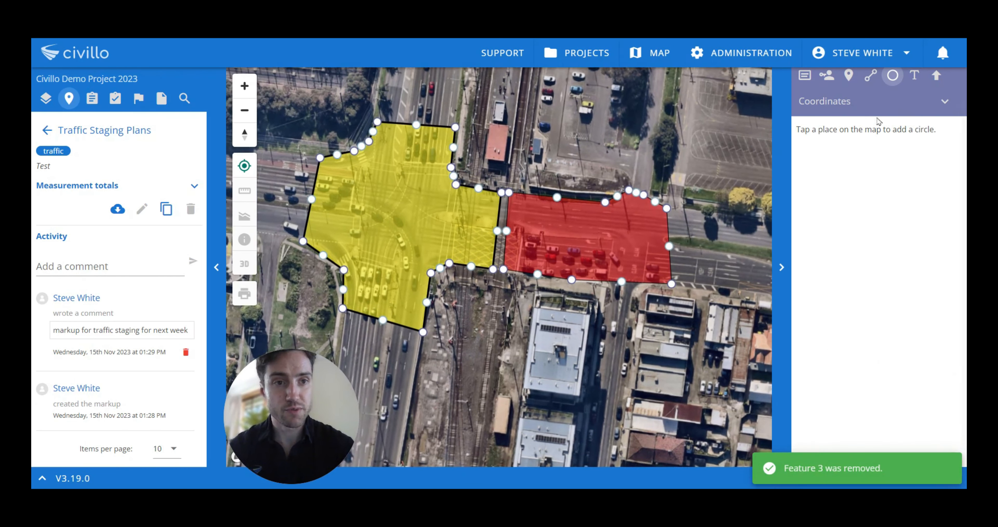
{"action": "left_click", "coordinate": [915, 76]}
{"action": "left_click_drag", "start_coordinate": [356, 222], "coordinate": [422, 208]}
{"action": "left_click", "coordinate": [415, 184]}
{"action": "left_click", "coordinate": [835, 329]}
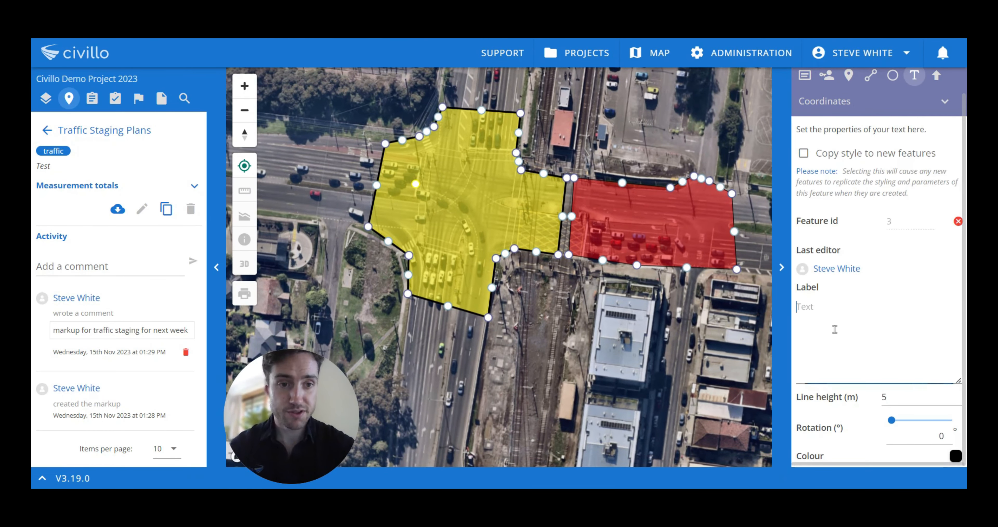
{"action": "type", "text": "Stage 1"}
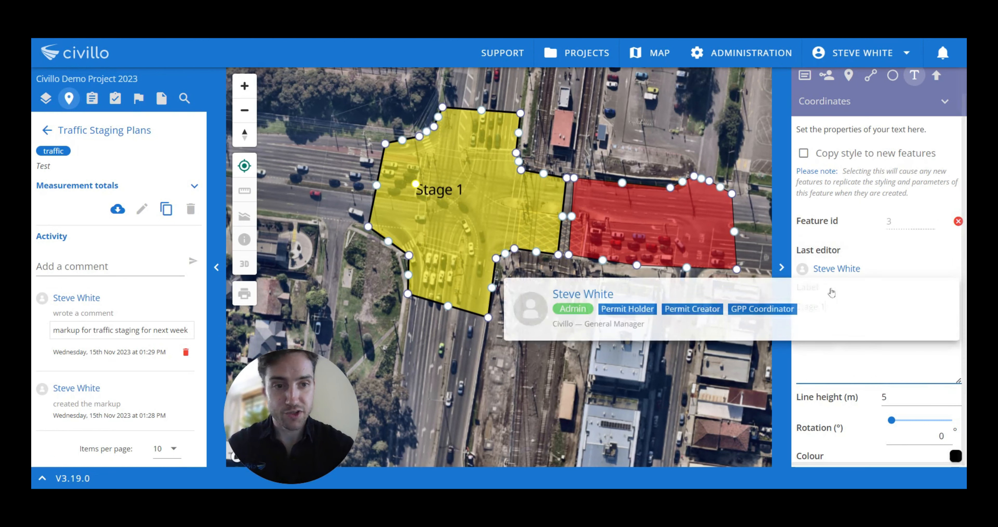
{"action": "scroll", "coordinate": [890, 341], "scroll_direction": "down", "scroll_amount": 1}
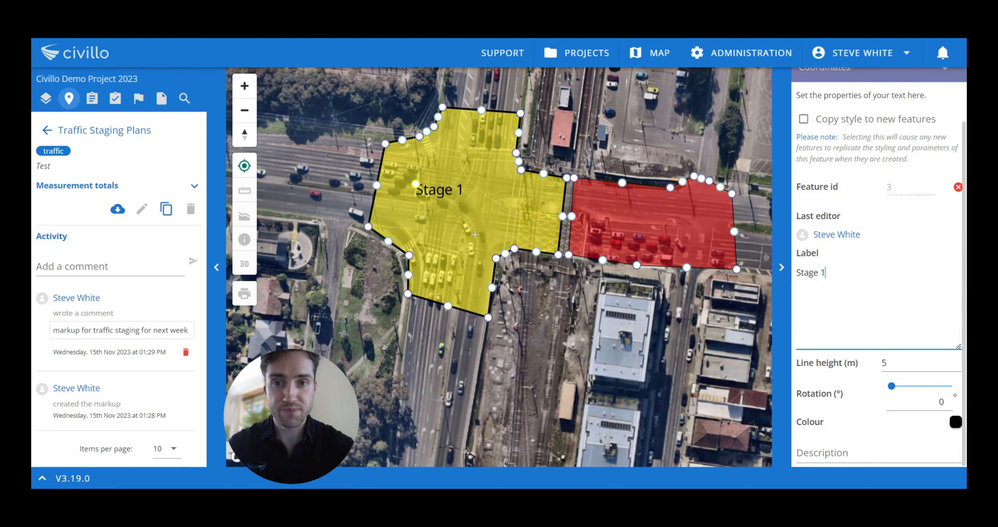
{"action": "left_click_drag", "start_coordinate": [415, 188], "coordinate": [437, 192]}
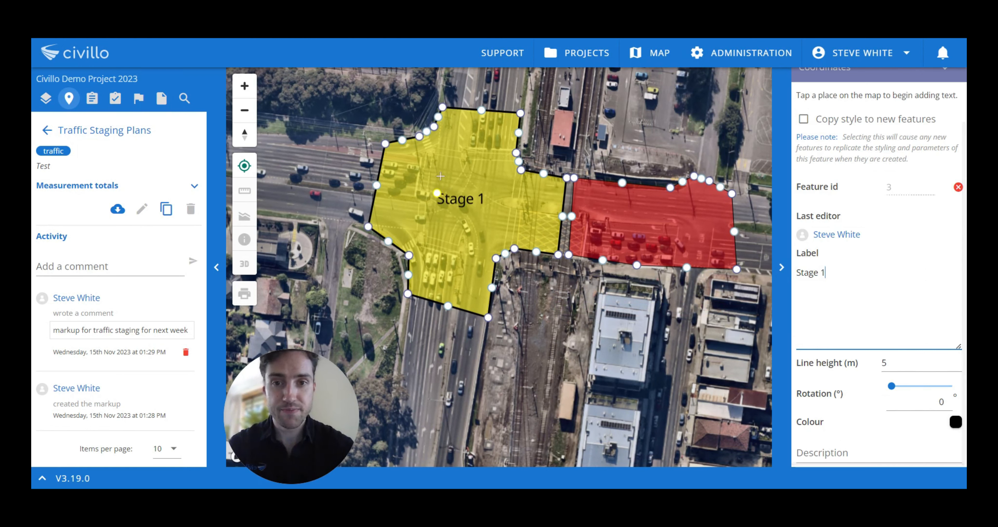
{"action": "left_click_drag", "start_coordinate": [436, 193], "coordinate": [445, 191]}
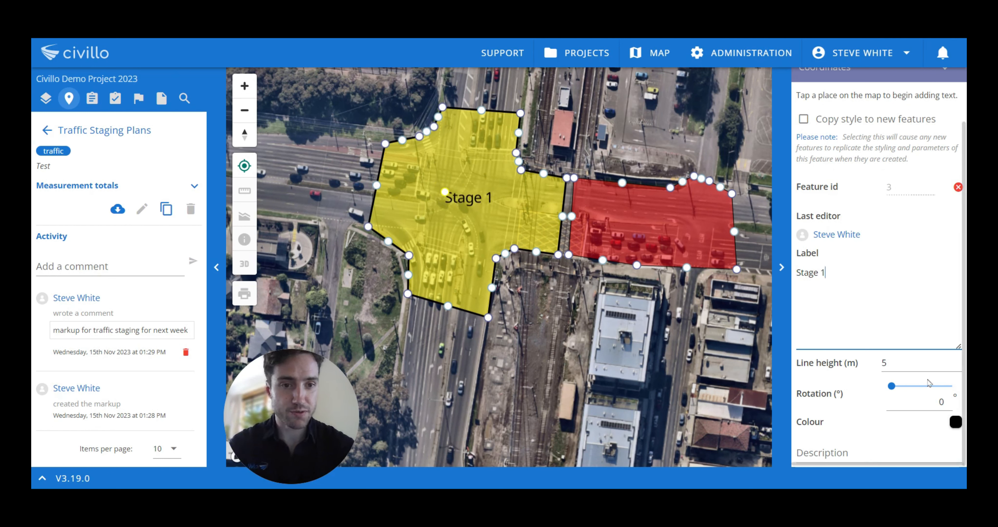
Set the Stage 1 label's line height to 10 m and rotation to 4°, keeping it centred in the yellow polygon.
{"action": "left_click", "coordinate": [958, 360]}
{"action": "left_click", "coordinate": [958, 360]}
{"action": "left_click", "coordinate": [958, 360]}
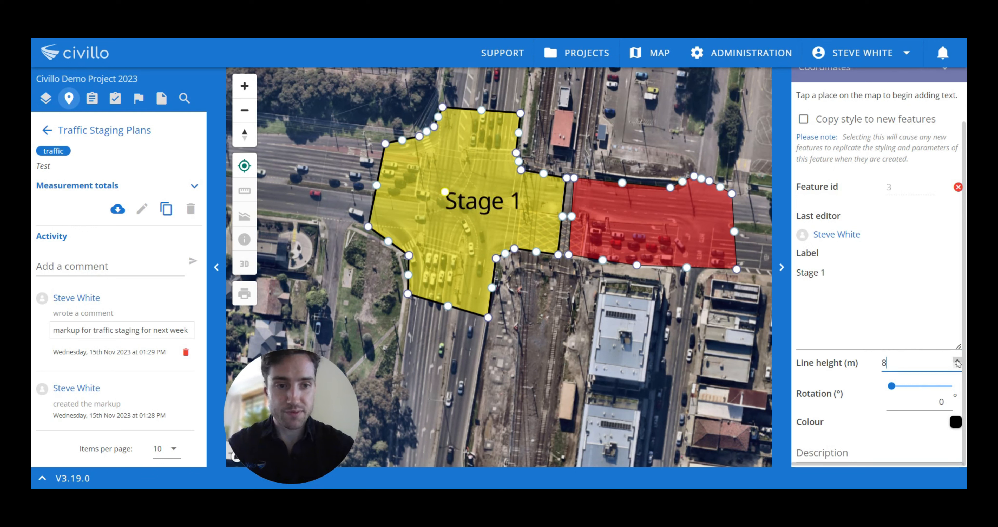
{"action": "left_click", "coordinate": [958, 360]}
{"action": "left_click", "coordinate": [958, 360]}
{"action": "left_click_drag", "start_coordinate": [445, 191], "coordinate": [417, 190]}
{"action": "left_click_drag", "start_coordinate": [905, 386], "coordinate": [897, 386]}
{"action": "left_click", "coordinate": [956, 421]}
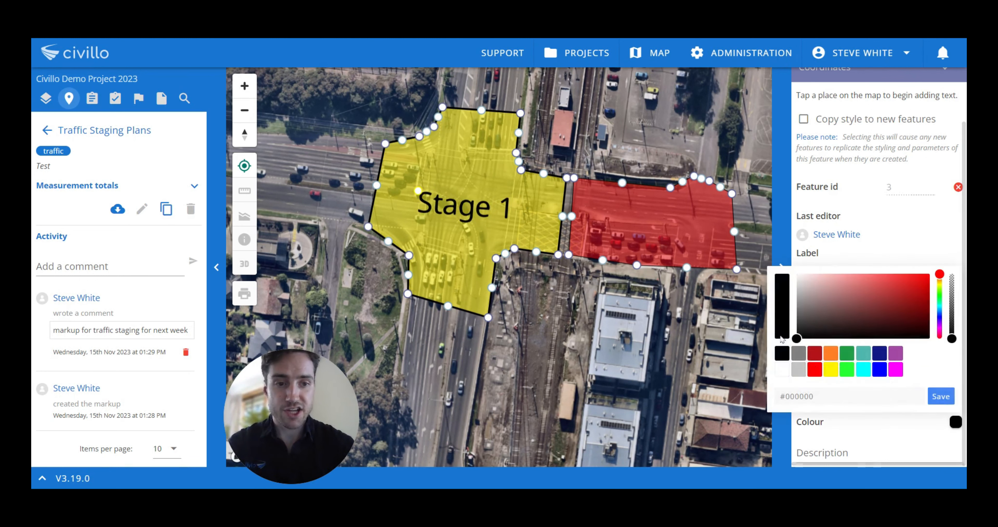
{"action": "left_click", "coordinate": [875, 453]}
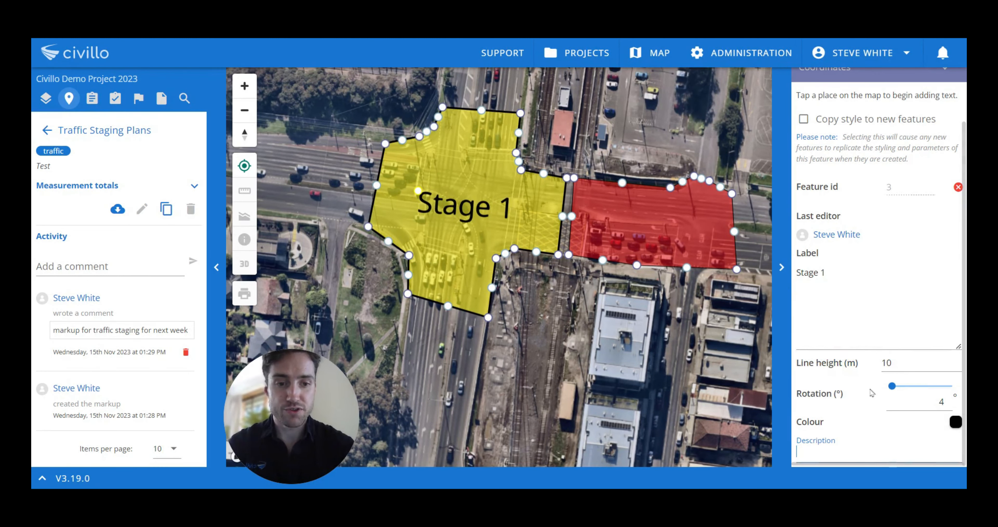
Add the text label "Stage 2" inside the red polygon.
{"action": "scroll", "coordinate": [844, 142], "scroll_direction": "up", "scroll_amount": 2}
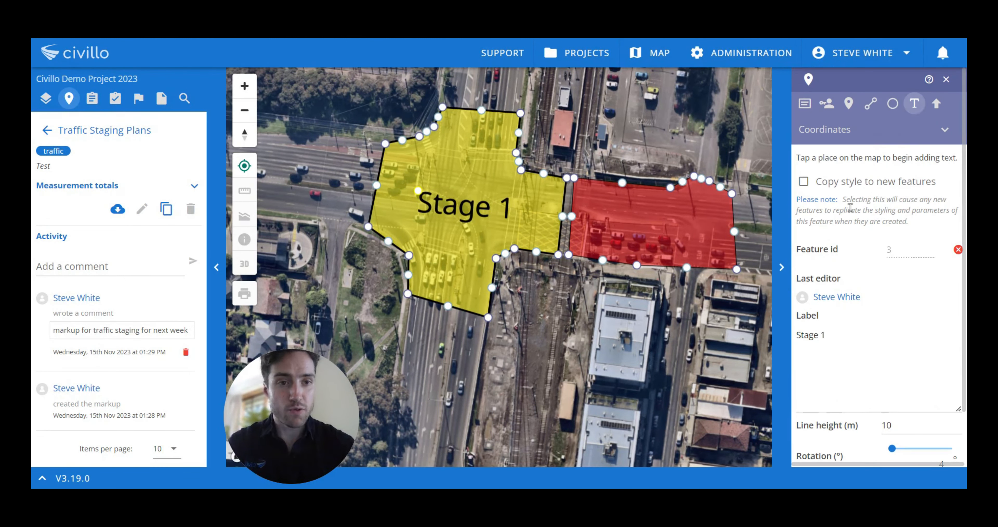
{"action": "left_click", "coordinate": [630, 223]}
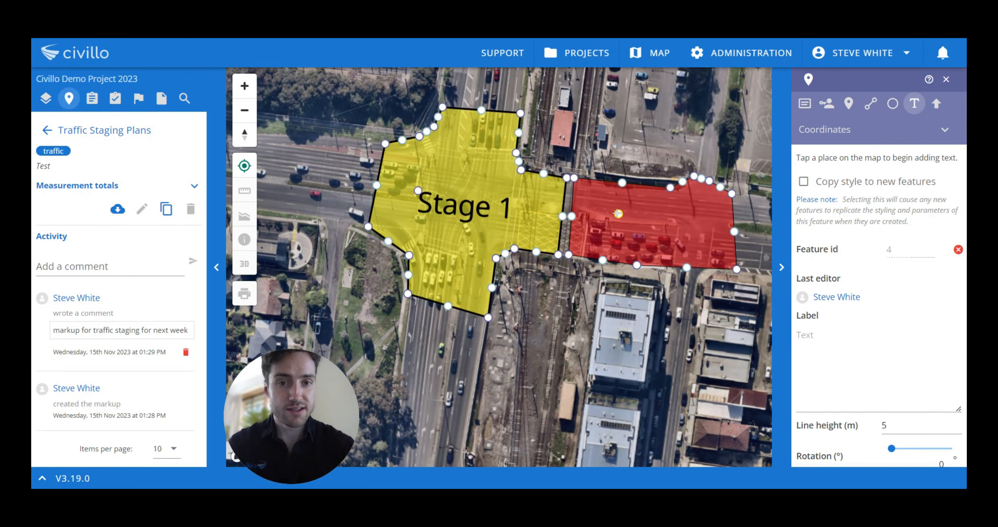
{"action": "left_click", "coordinate": [845, 372]}
{"action": "type", "text": "Stage 2"}
Set the Stage 2 label's line height to 10 m and shift it slightly west to centre it in the red polygon.
{"action": "scroll", "coordinate": [891, 367], "scroll_direction": "down", "scroll_amount": 2}
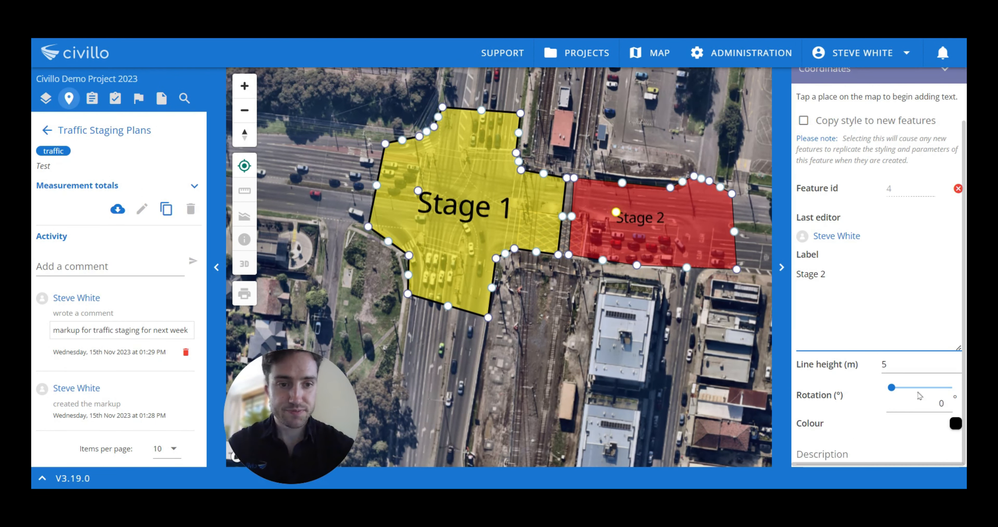
{"action": "left_click", "coordinate": [957, 361]}
{"action": "left_click", "coordinate": [957, 361]}
{"action": "left_click", "coordinate": [958, 360]}
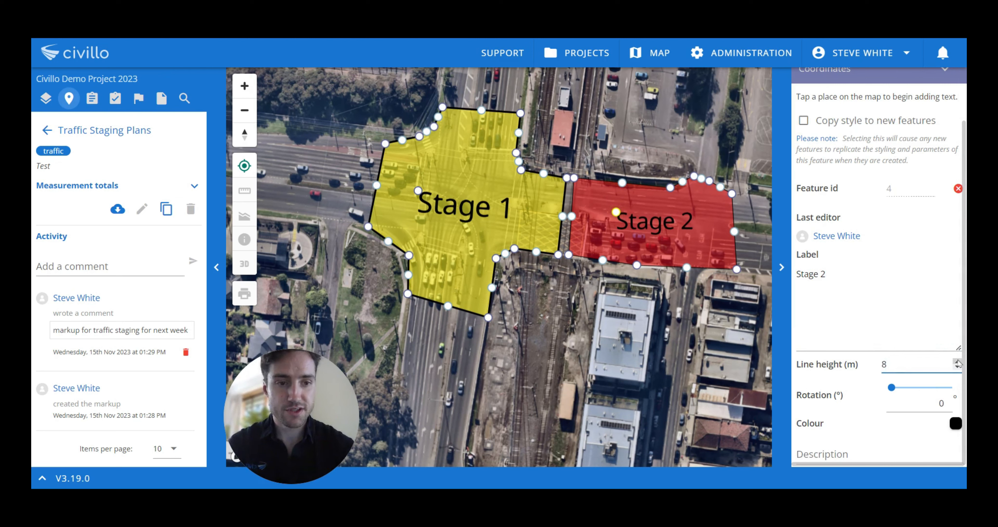
{"action": "left_click", "coordinate": [958, 361]}
{"action": "left_click", "coordinate": [958, 361]}
{"action": "left_click_drag", "start_coordinate": [619, 211], "coordinate": [604, 212]}
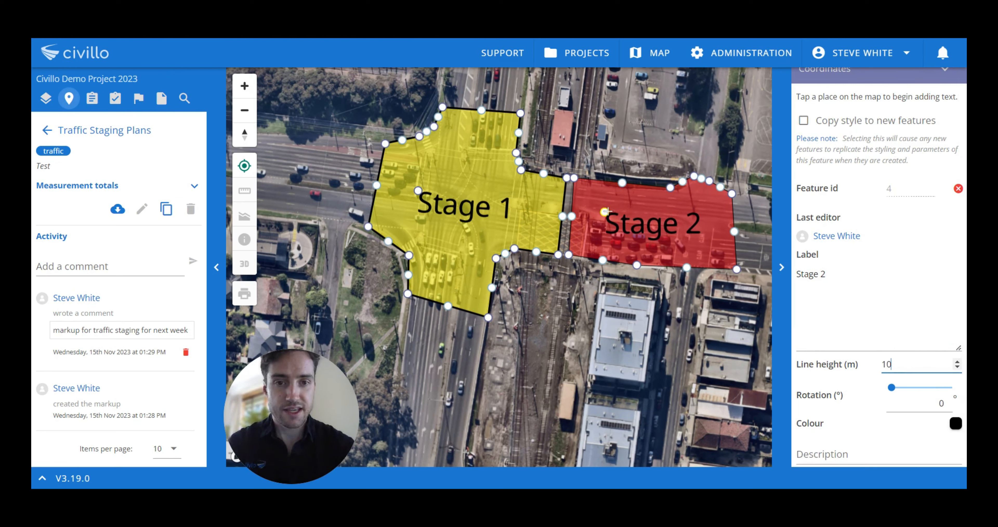
Place a person symbol on the road just west of the yellow polygon.
{"action": "scroll", "coordinate": [857, 243], "scroll_direction": "up", "scroll_amount": 2}
{"action": "left_click", "coordinate": [933, 109]}
{"action": "left_click_drag", "start_coordinate": [332, 161], "coordinate": [405, 187]}
{"action": "left_click", "coordinate": [404, 187]}
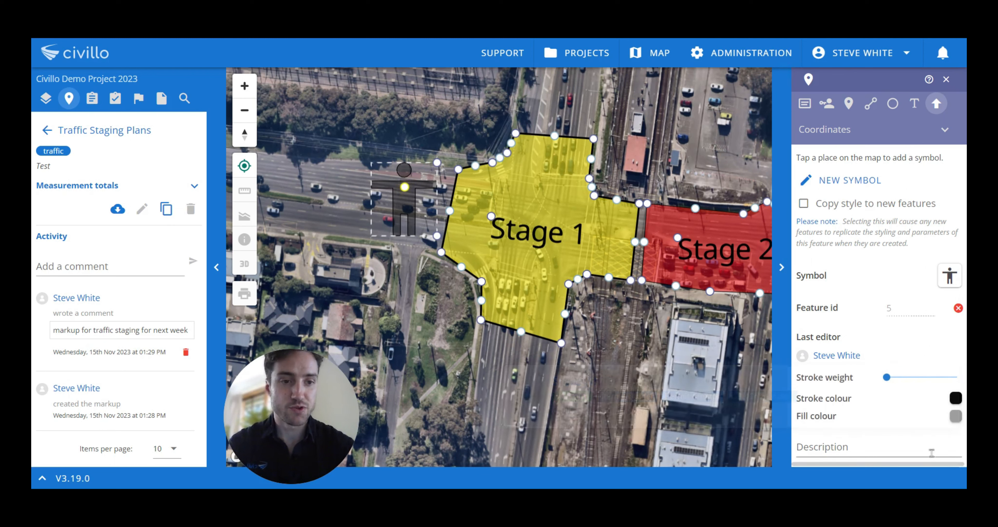
Set the person symbol's fill colour to orange #FF7F27 and nudge the symbol slightly on the road.
{"action": "left_click", "coordinate": [956, 416]}
{"action": "left_click", "coordinate": [833, 351]}
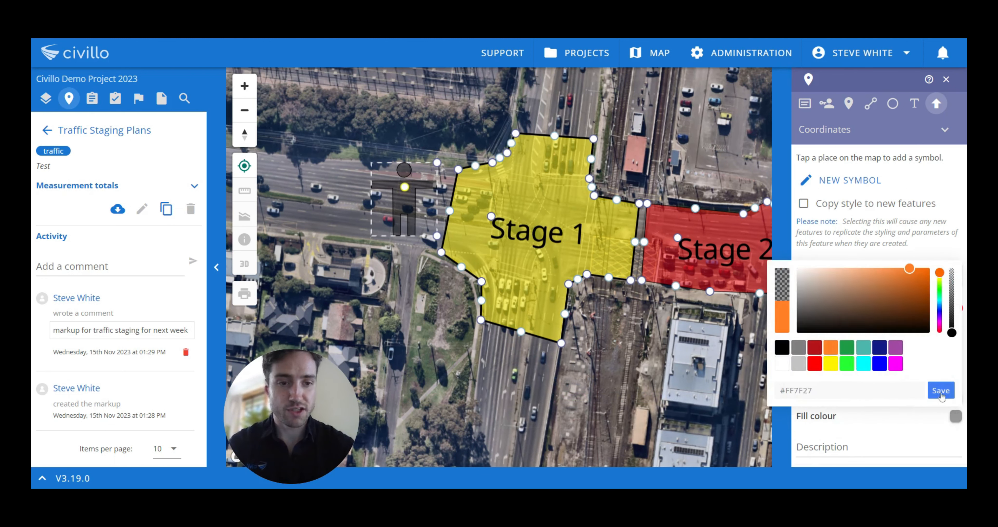
{"action": "left_click", "coordinate": [941, 392]}
{"action": "left_click_drag", "start_coordinate": [406, 187], "coordinate": [407, 191]}
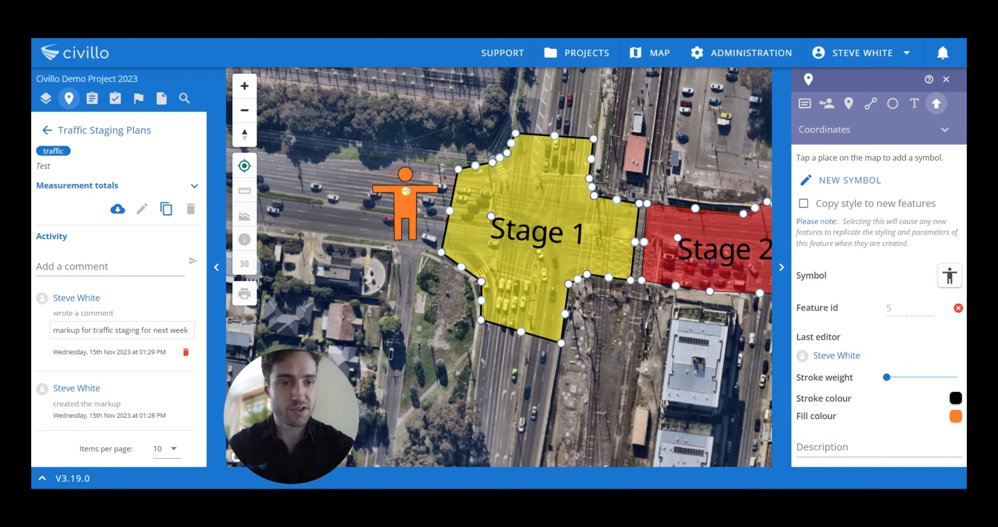
Show the coordinate entry fields for line and polygon geometry in the markup editor, and collapse them without adding a node.
{"action": "left_click", "coordinate": [871, 103]}
{"action": "left_click", "coordinate": [950, 135]}
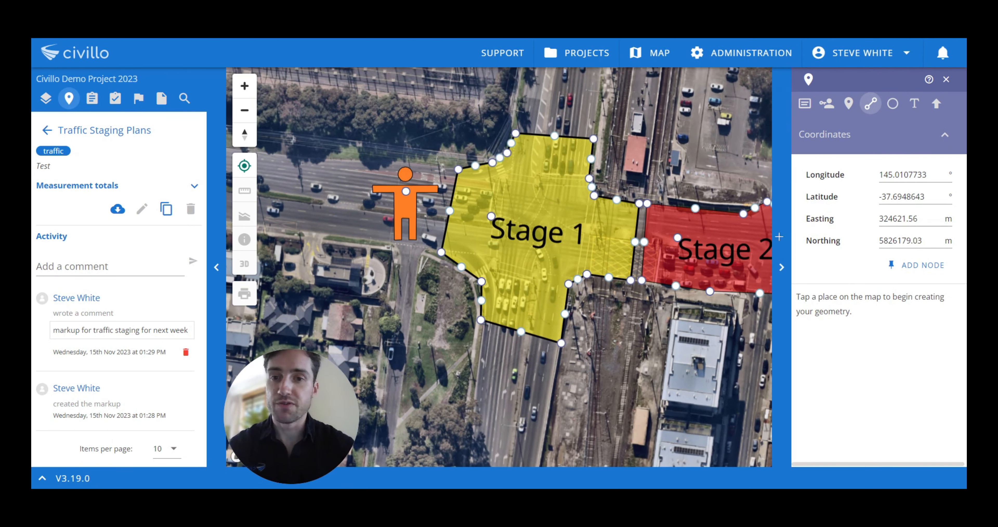
{"action": "left_click_drag", "start_coordinate": [636, 326], "coordinate": [598, 319]}
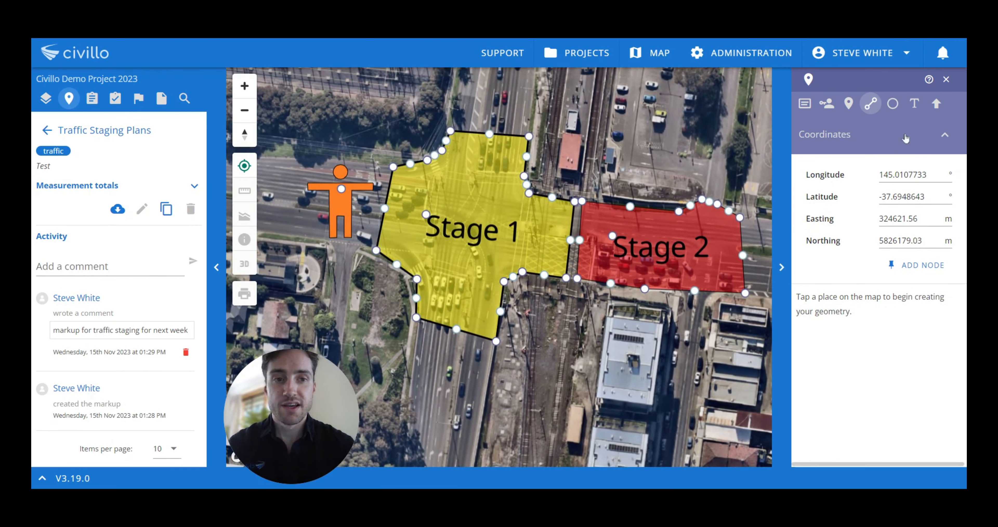
{"action": "left_click", "coordinate": [925, 138]}
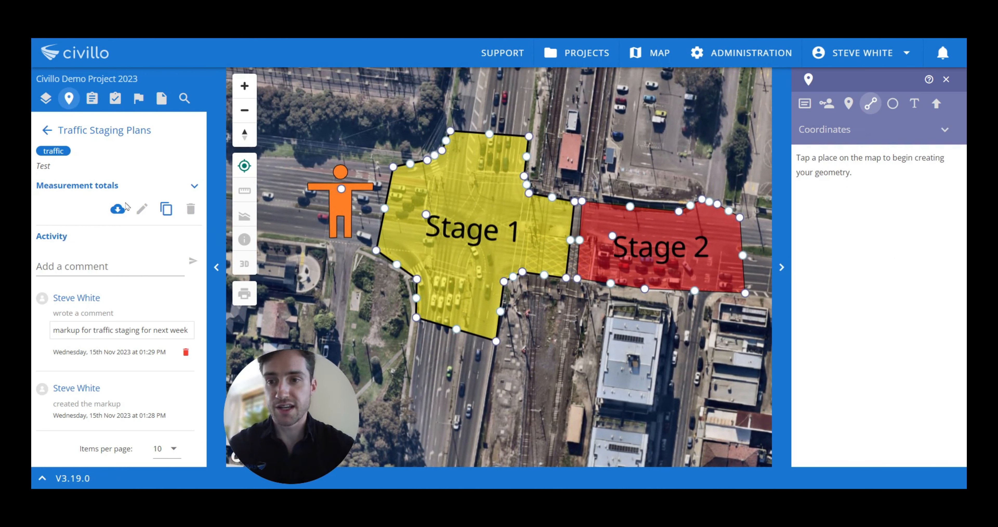
Finish editing the Traffic Staging Plans markup and close its editor, keeping both stage areas in view.
{"action": "left_click", "coordinate": [947, 79]}
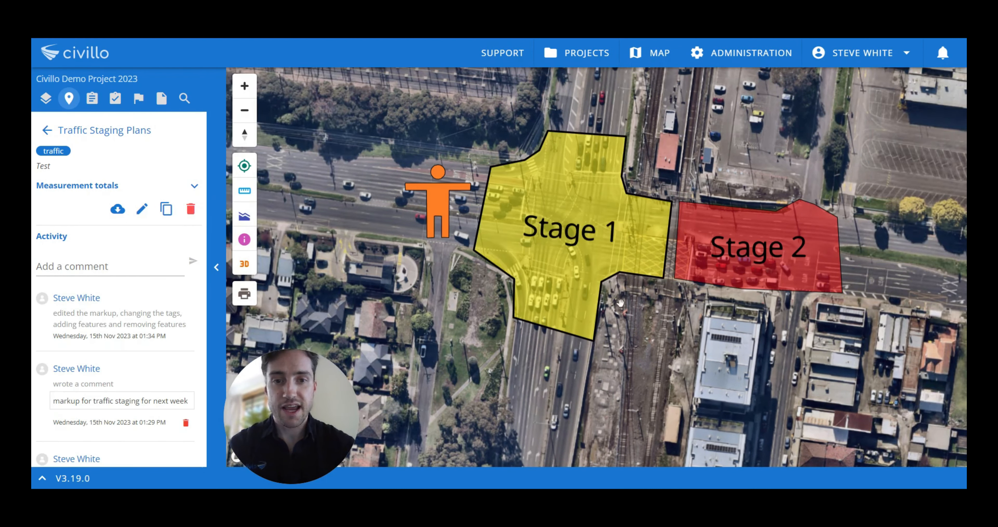
{"action": "left_click_drag", "start_coordinate": [566, 306], "coordinate": [536, 302]}
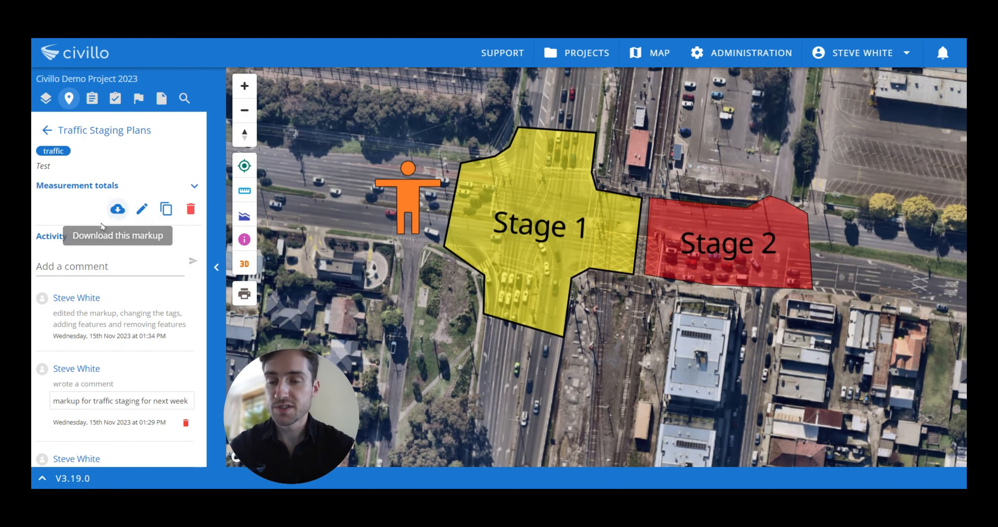
Check the file formats offered for downloading the markup without choosing one, and expand its measurement totals.
{"action": "left_click", "coordinate": [117, 219]}
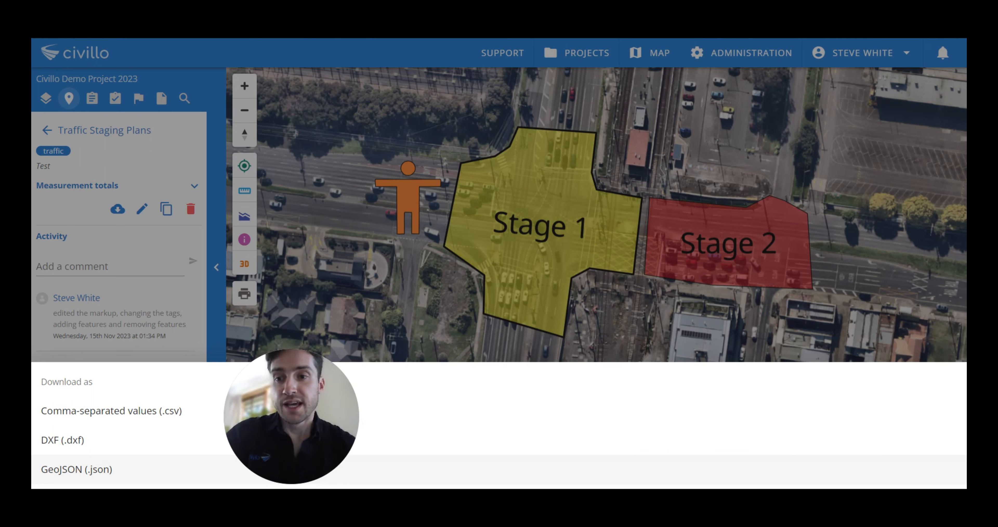
{"action": "left_click", "coordinate": [171, 308]}
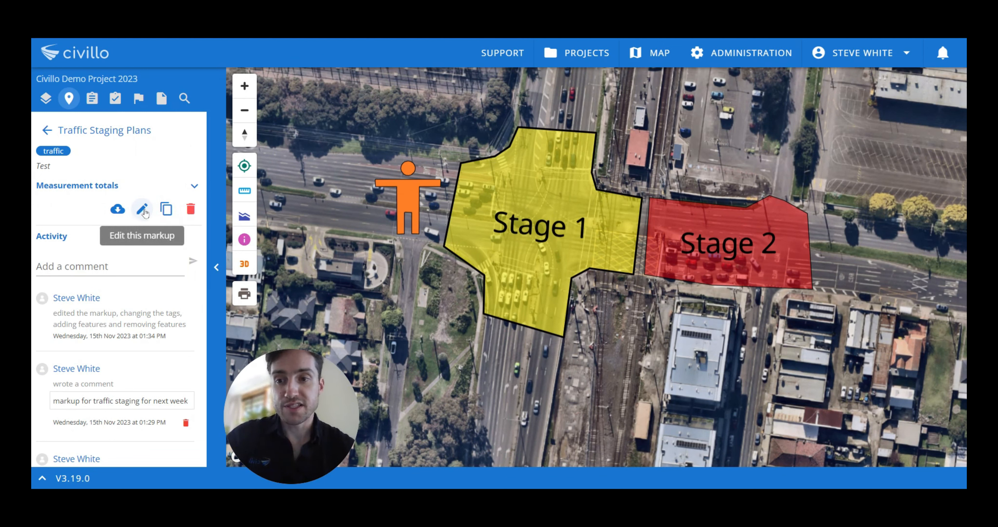
{"action": "left_click", "coordinate": [165, 187]}
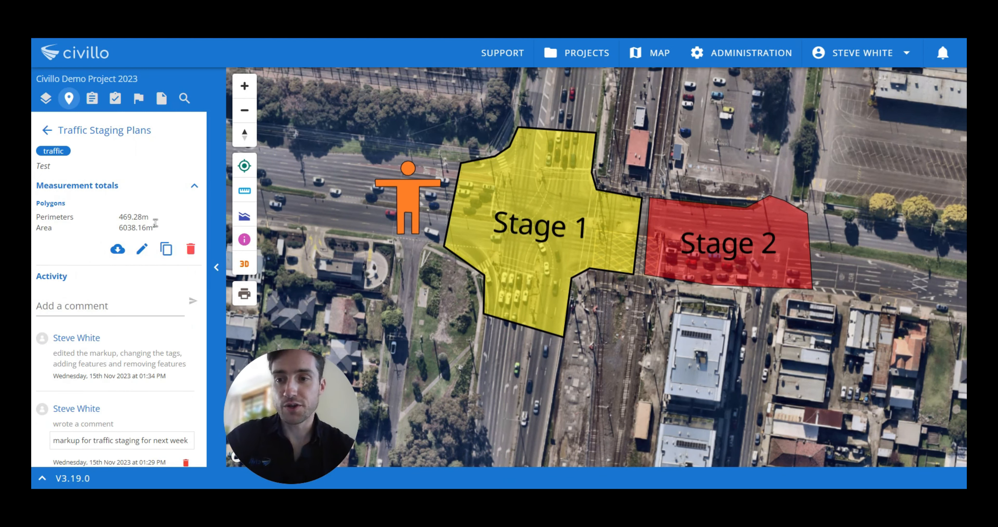